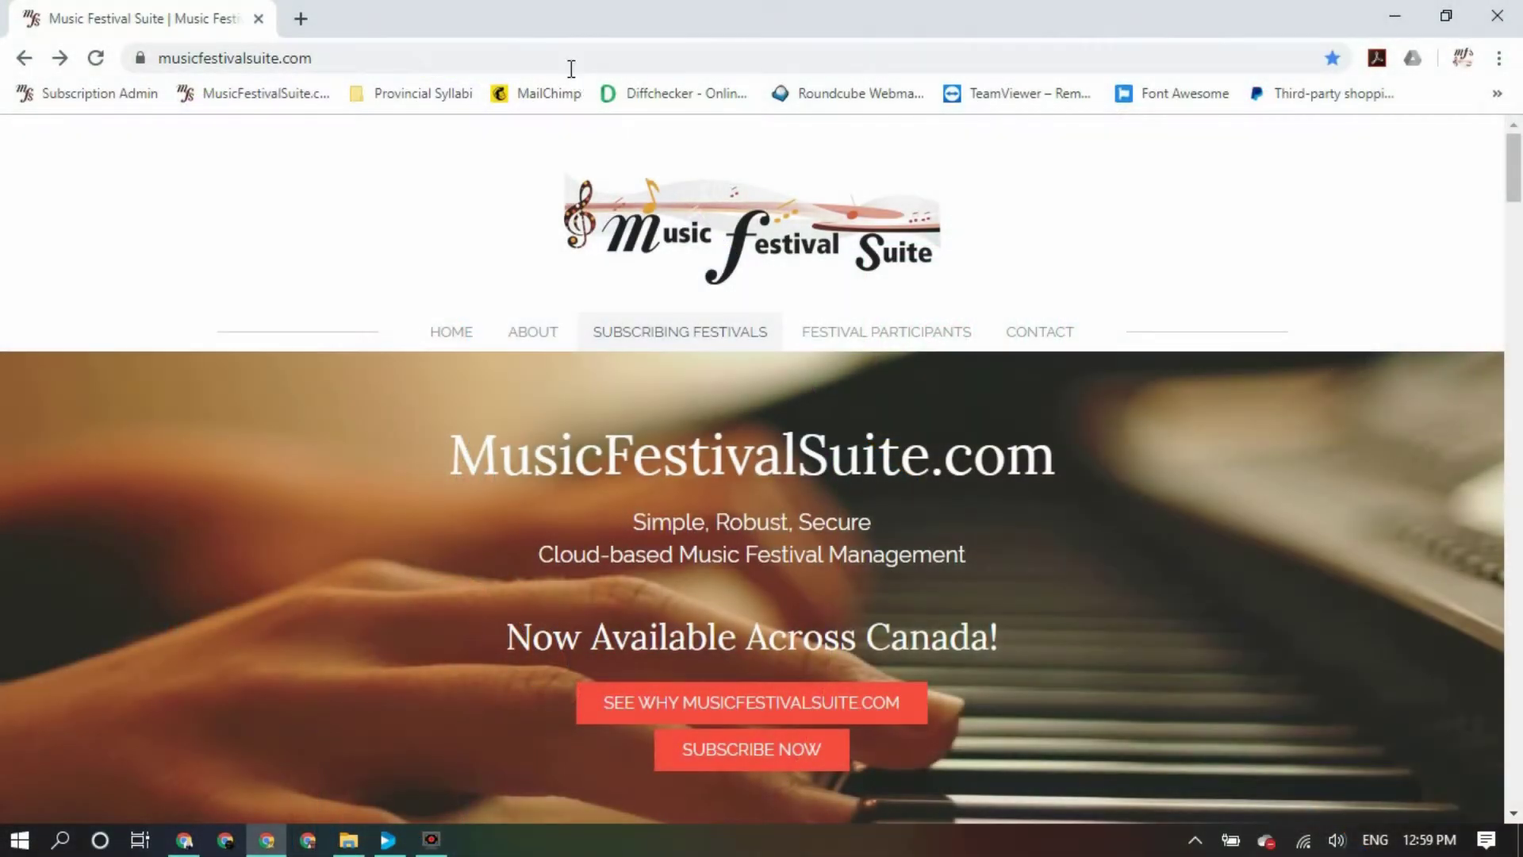
# Load the demo festival site at demo.musicfestivalsuite.com
pyautogui.click(567, 63)
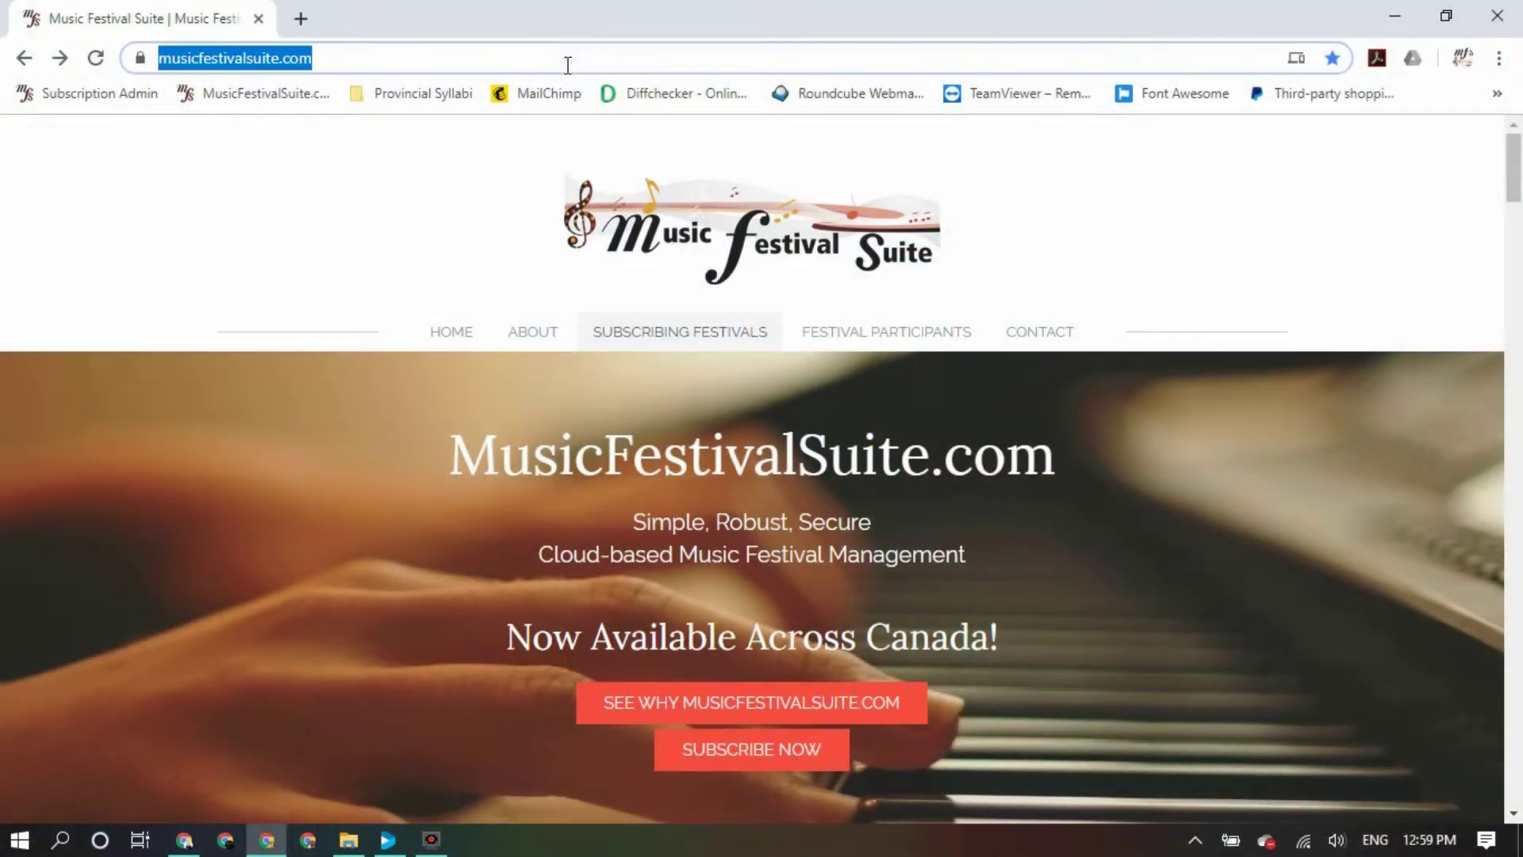
pyautogui.write('demo.')
pyautogui.press('Return')
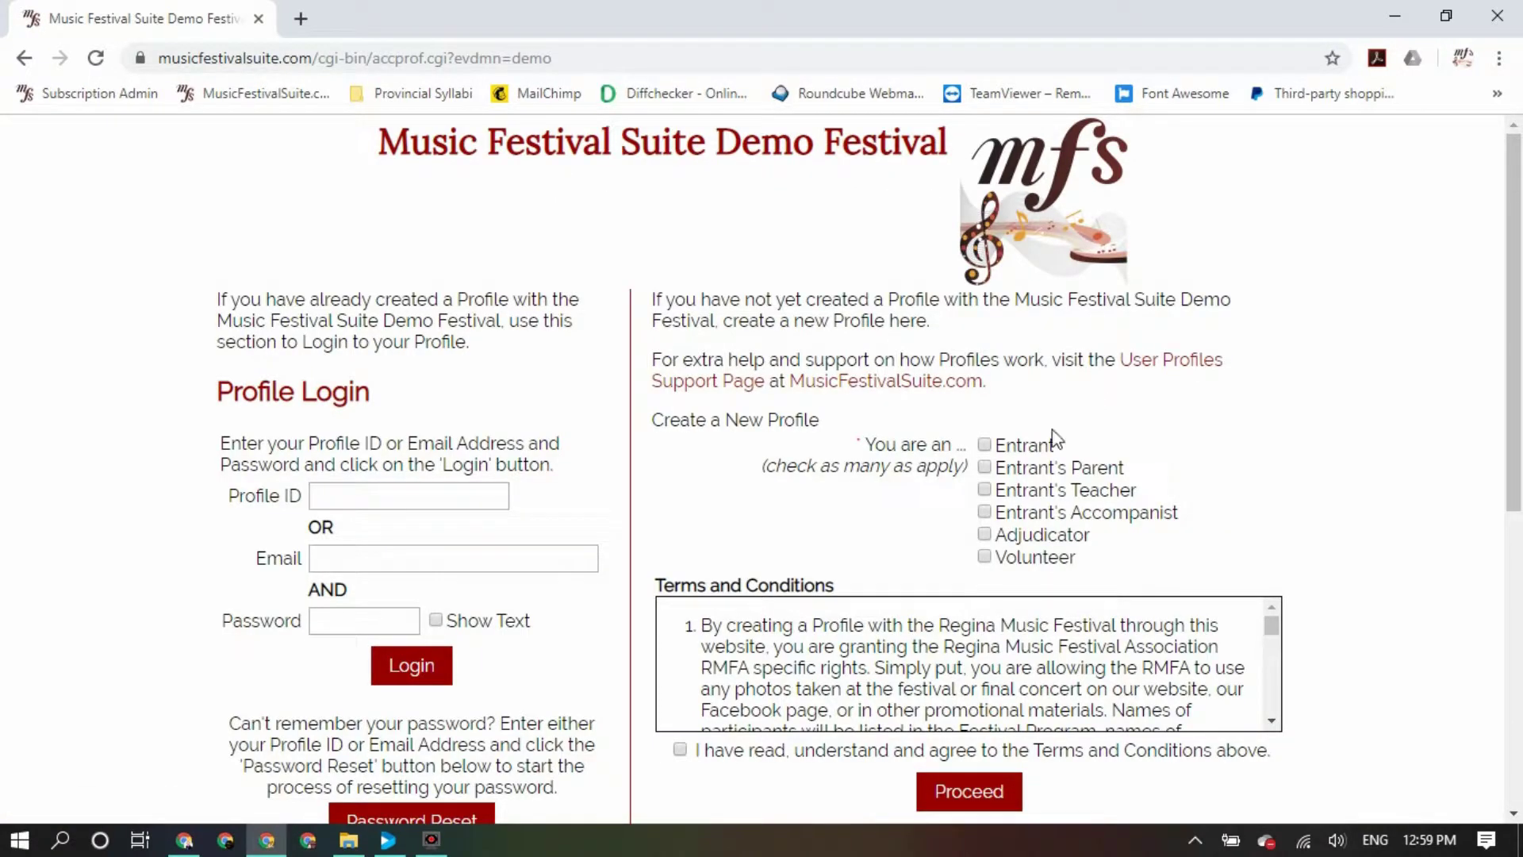
# Choose the Entrant's Parent, Teacher and Accompanist roles, accept the terms, and proceed
pyautogui.click(983, 468)
pyautogui.click(984, 513)
pyautogui.click(1272, 721)
pyautogui.click(1272, 721)
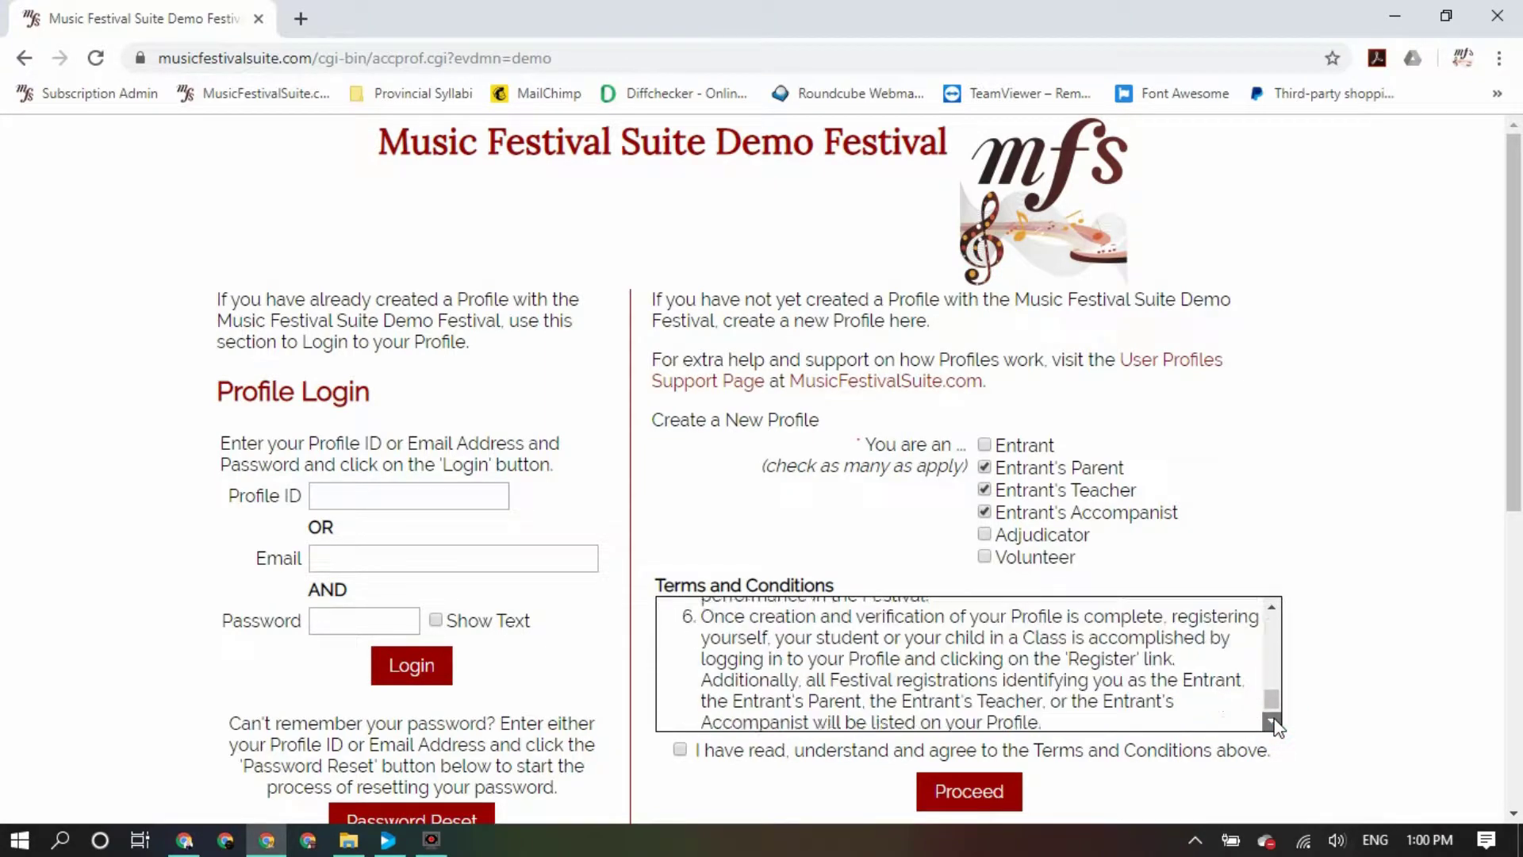
pyautogui.click(680, 749)
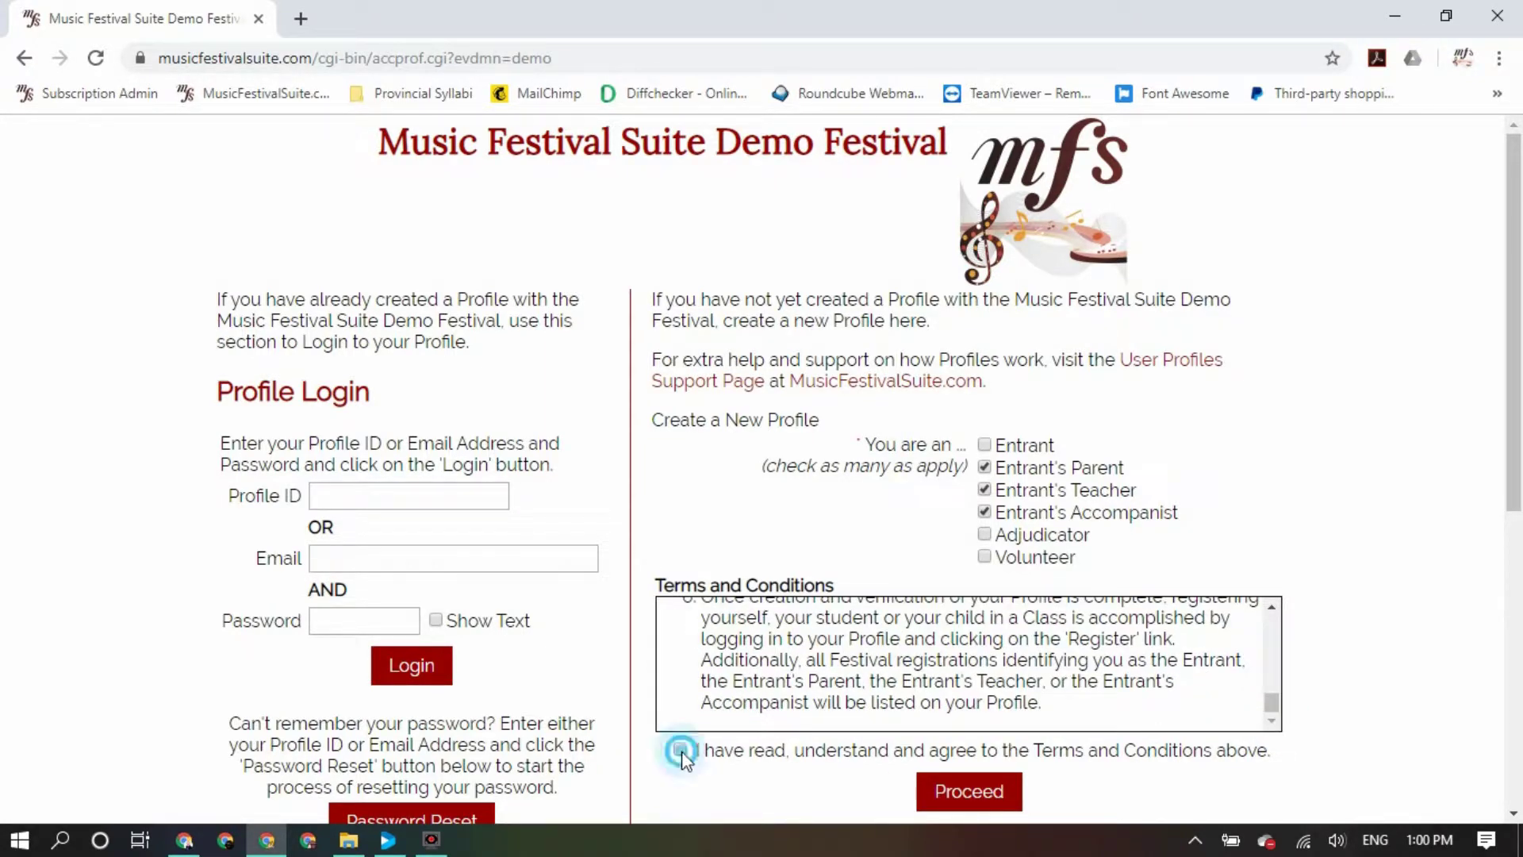
pyautogui.click(952, 796)
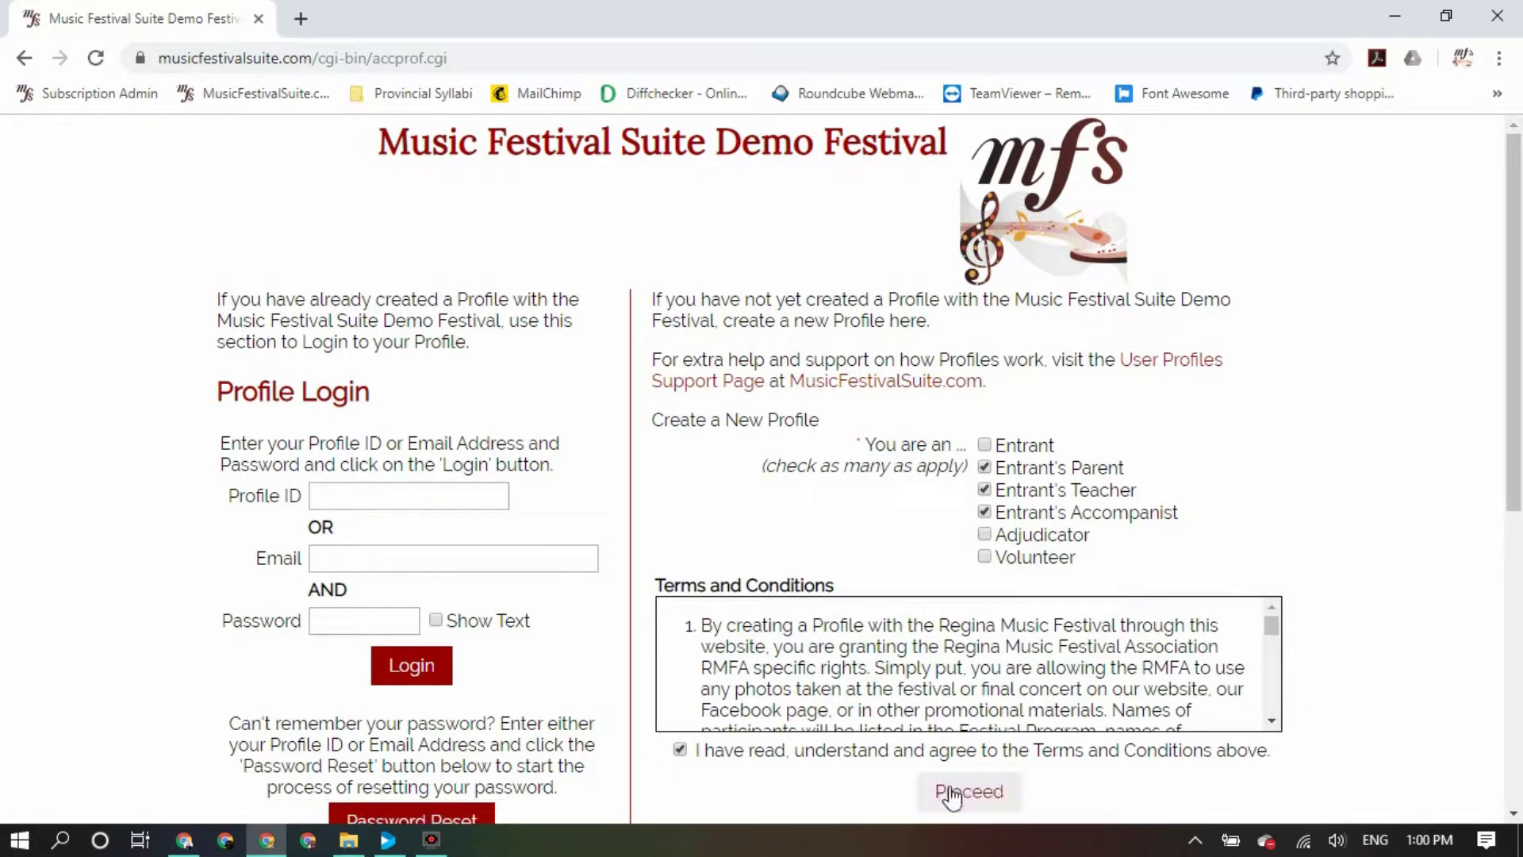
pyautogui.click(952, 796)
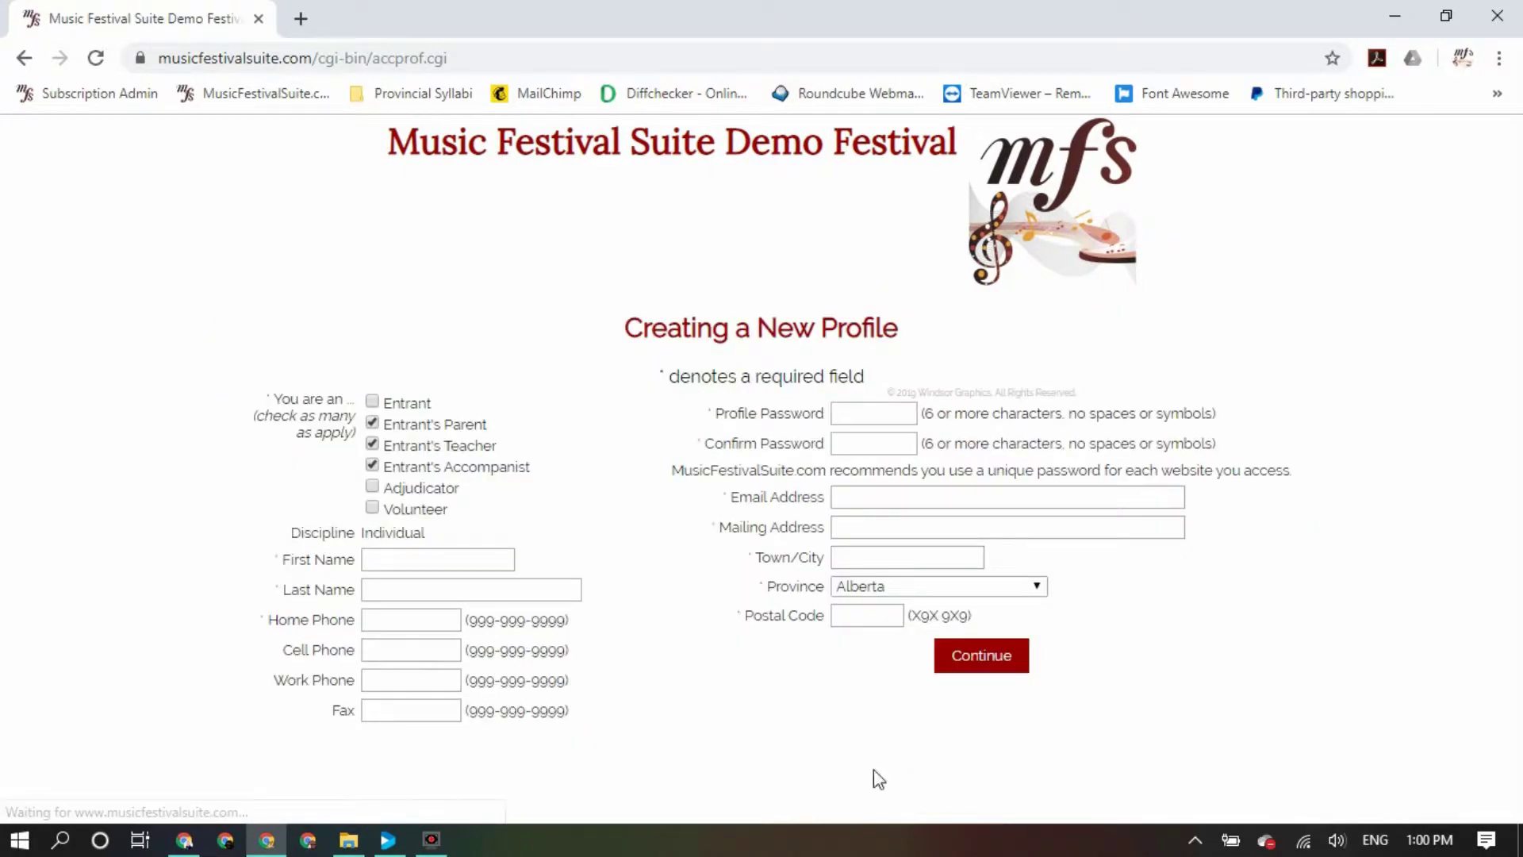
# Enter the parent's first name, last name and home phone number
pyautogui.click(435, 560)
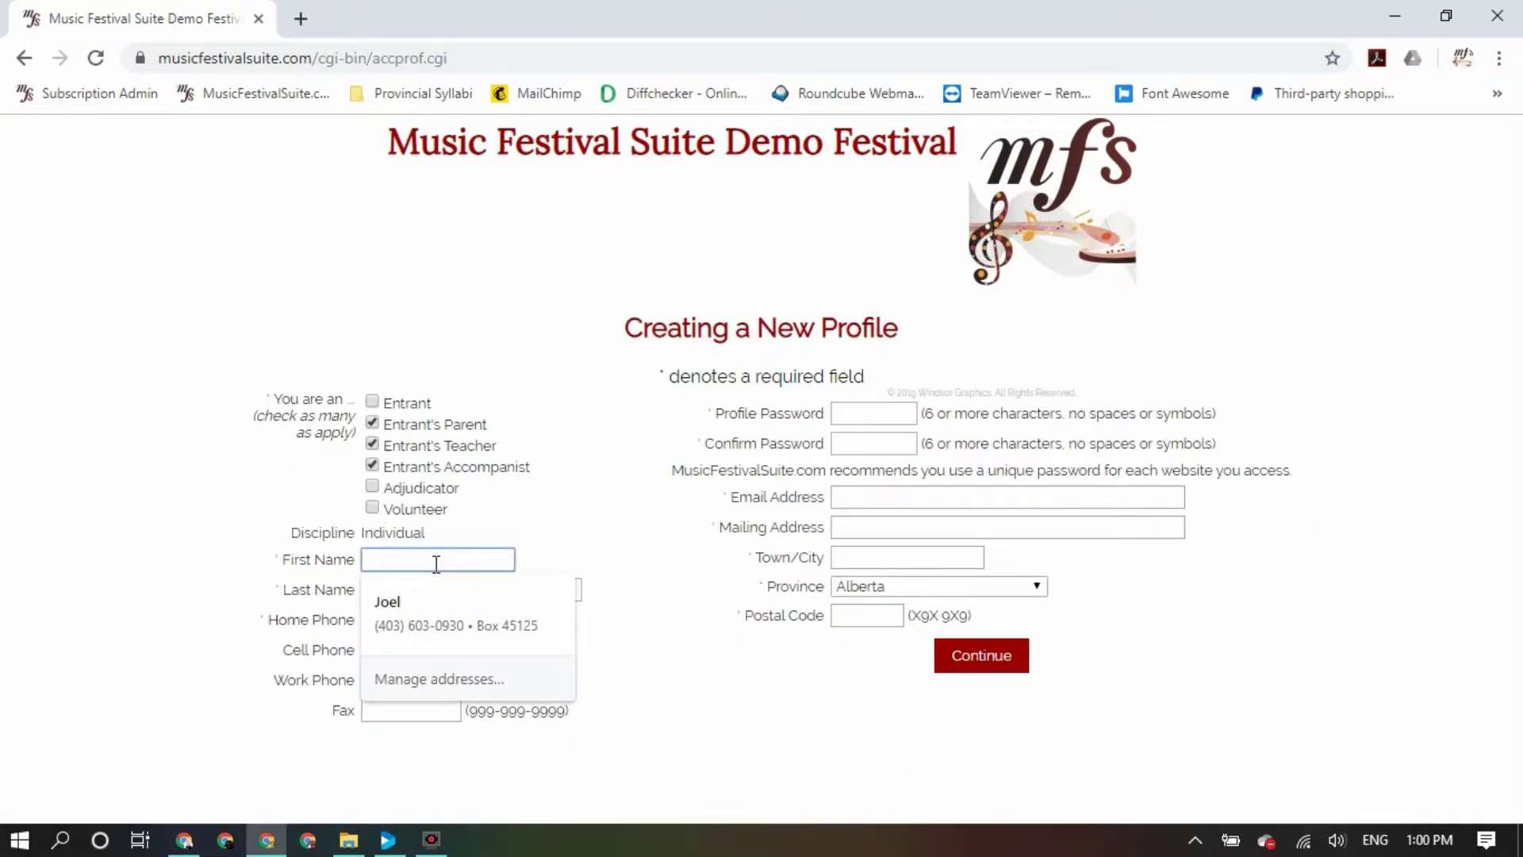
pyautogui.write('Nt')
pyautogui.press('BackSpace')
pyautogui.press('Tab')
pyautogui.press('Tab')
pyautogui.write('5')
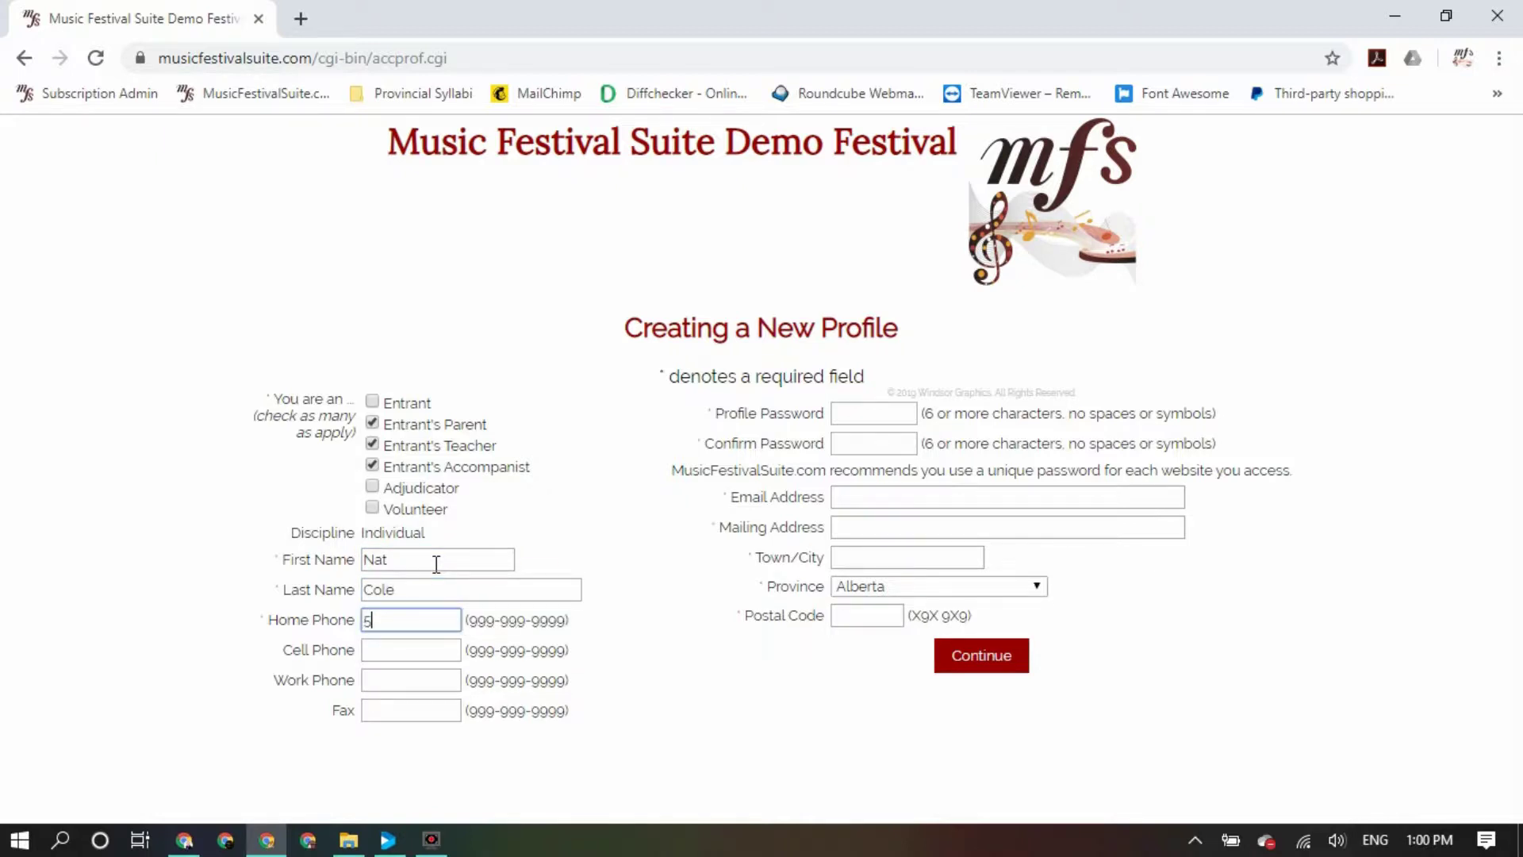
pyautogui.press('BackSpace')
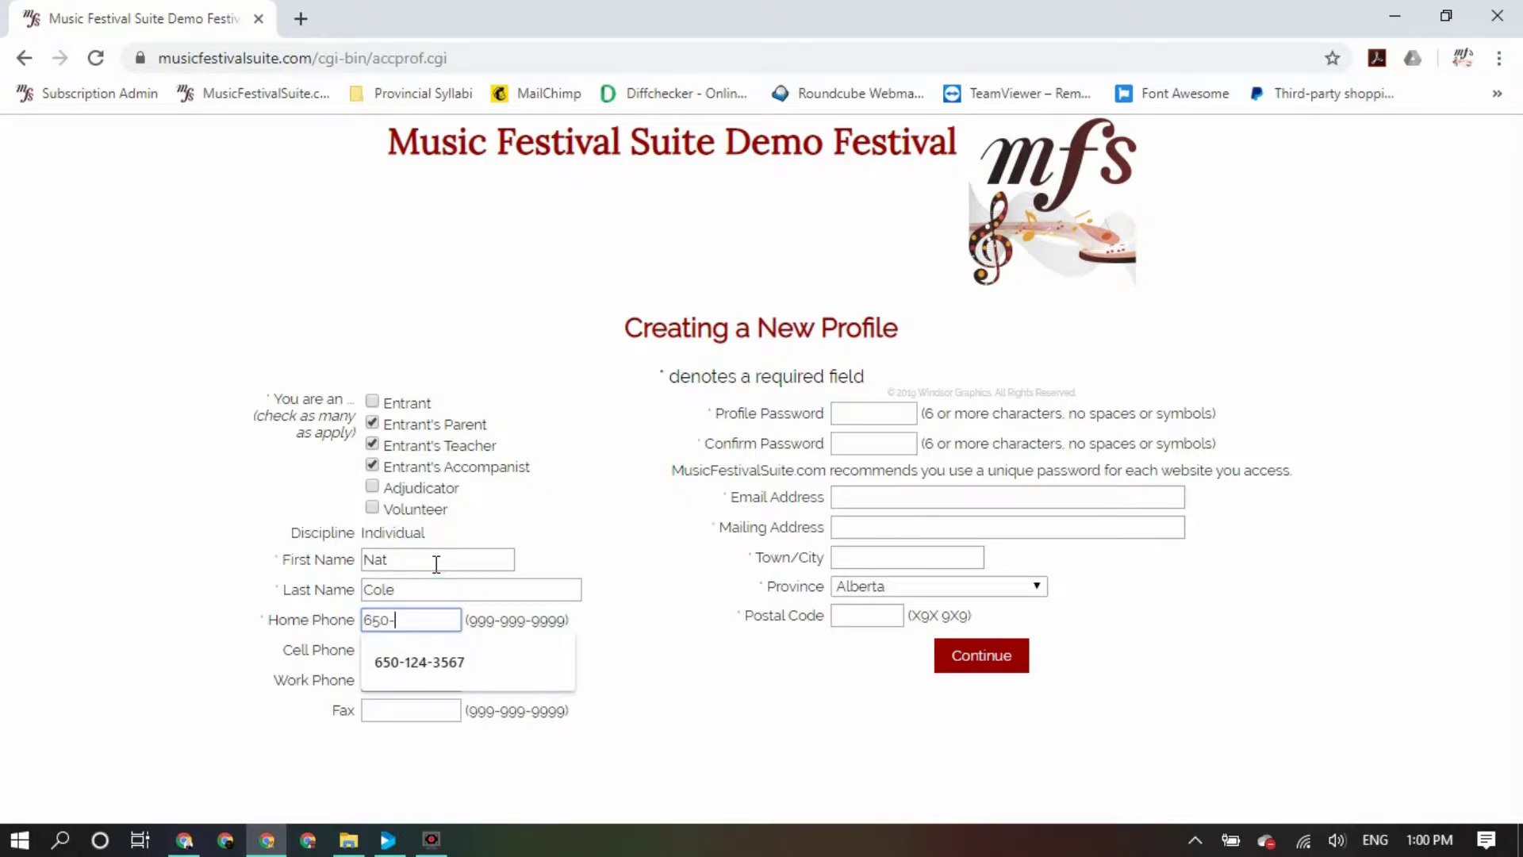
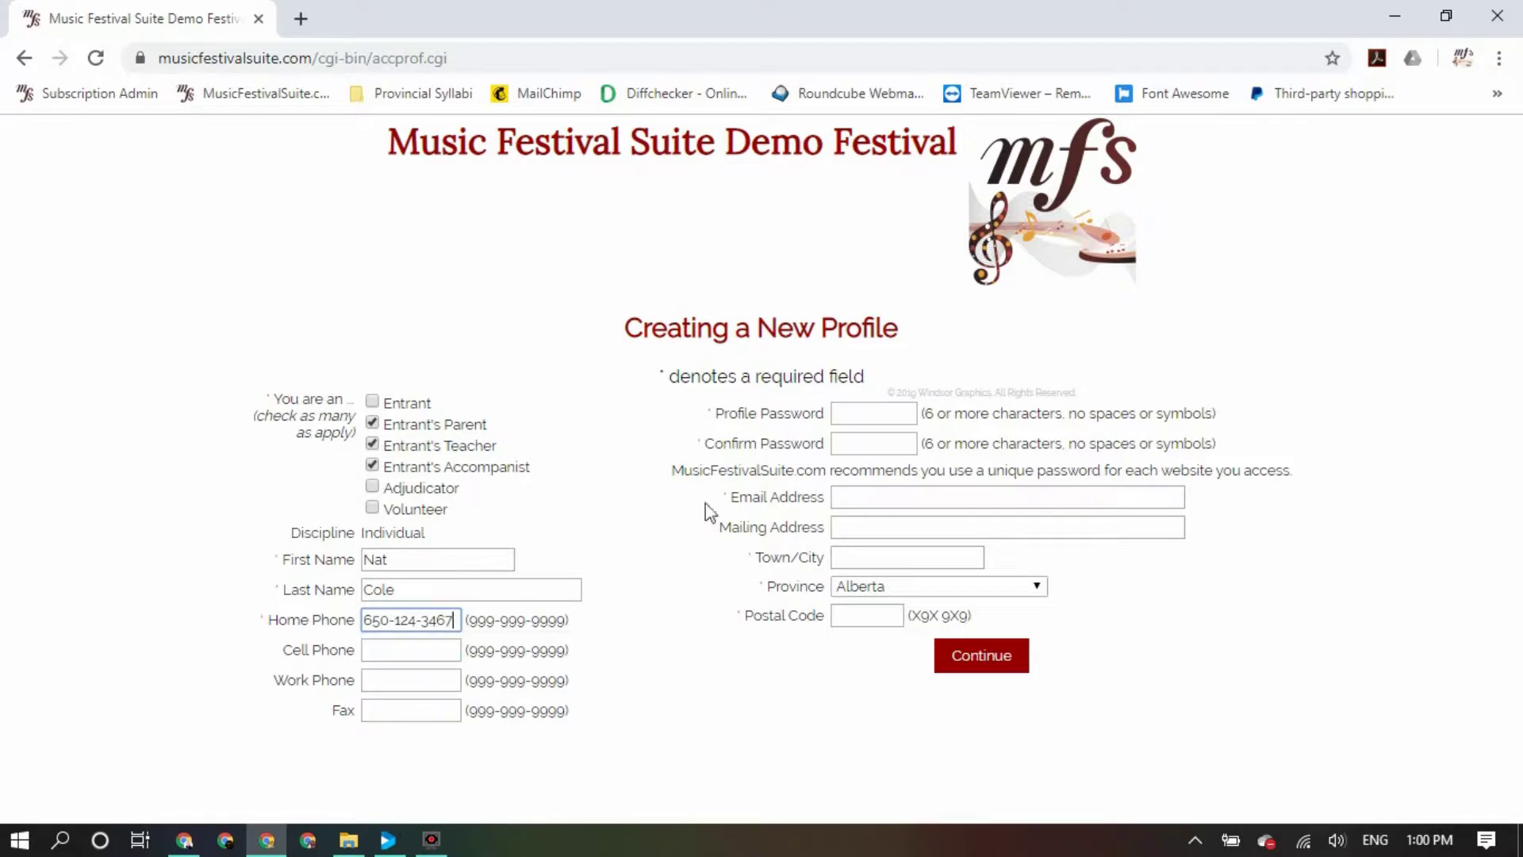
# Set and confirm the profile password, then fill in the parent's e-mail address
pyautogui.click(850, 414)
pyautogui.write('••••••')
pyautogui.press('Tab')
pyautogui.write('•••')
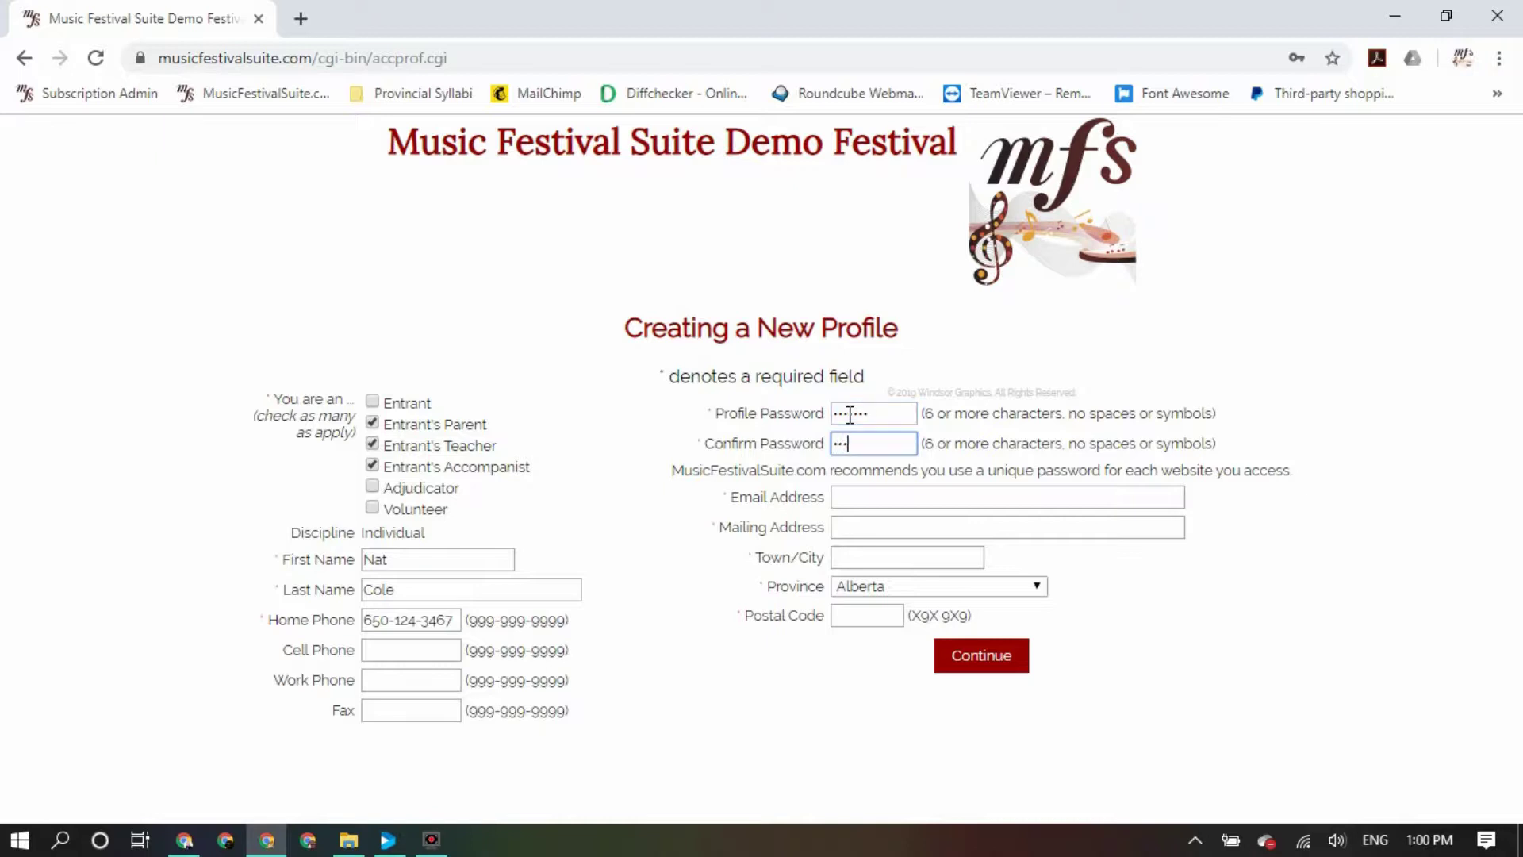
pyautogui.write('•••')
pyautogui.press('Tab')
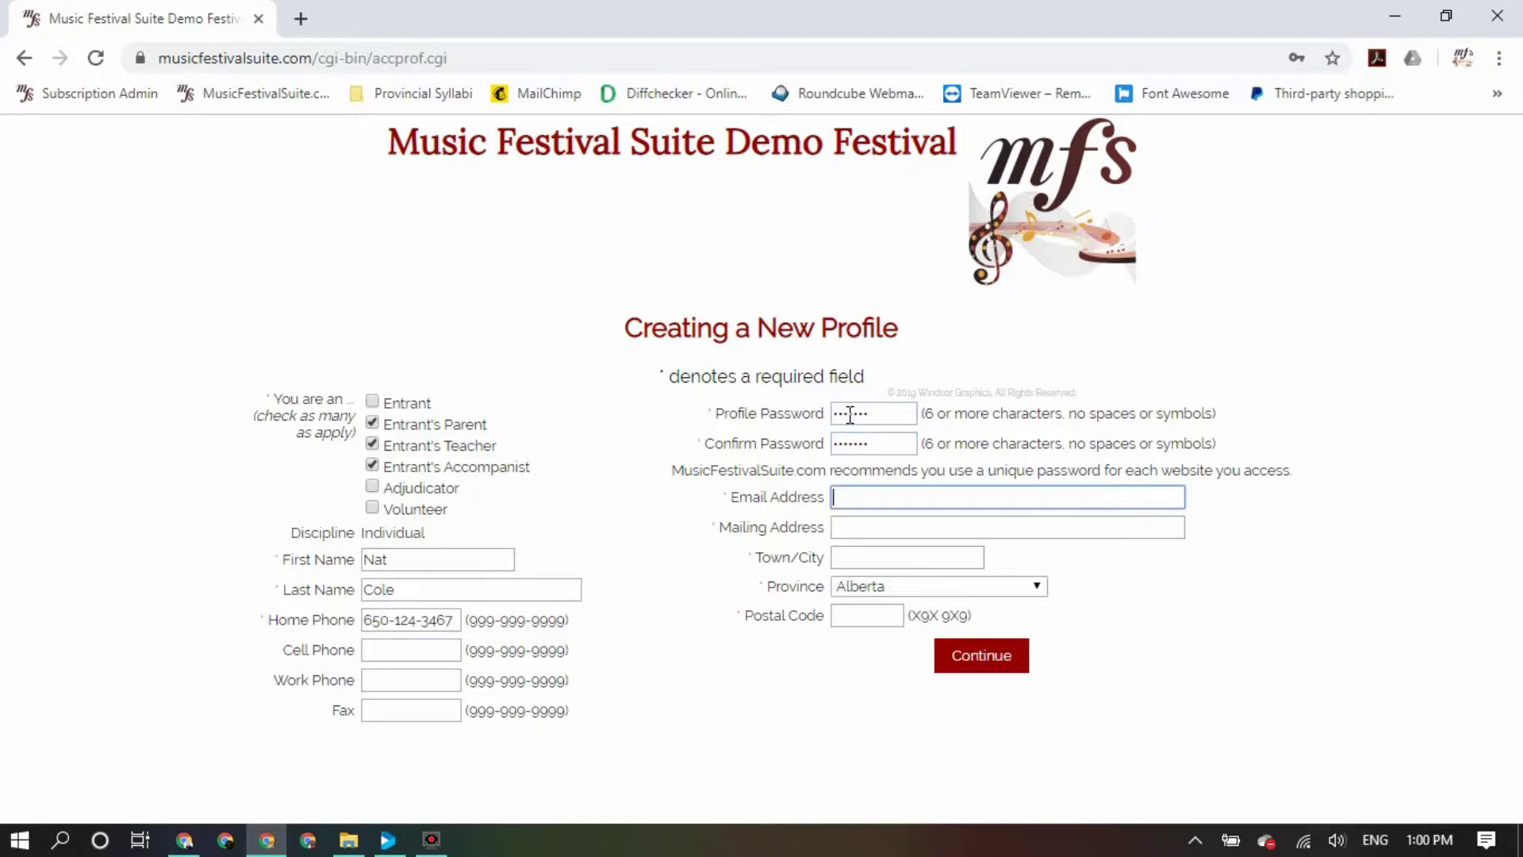
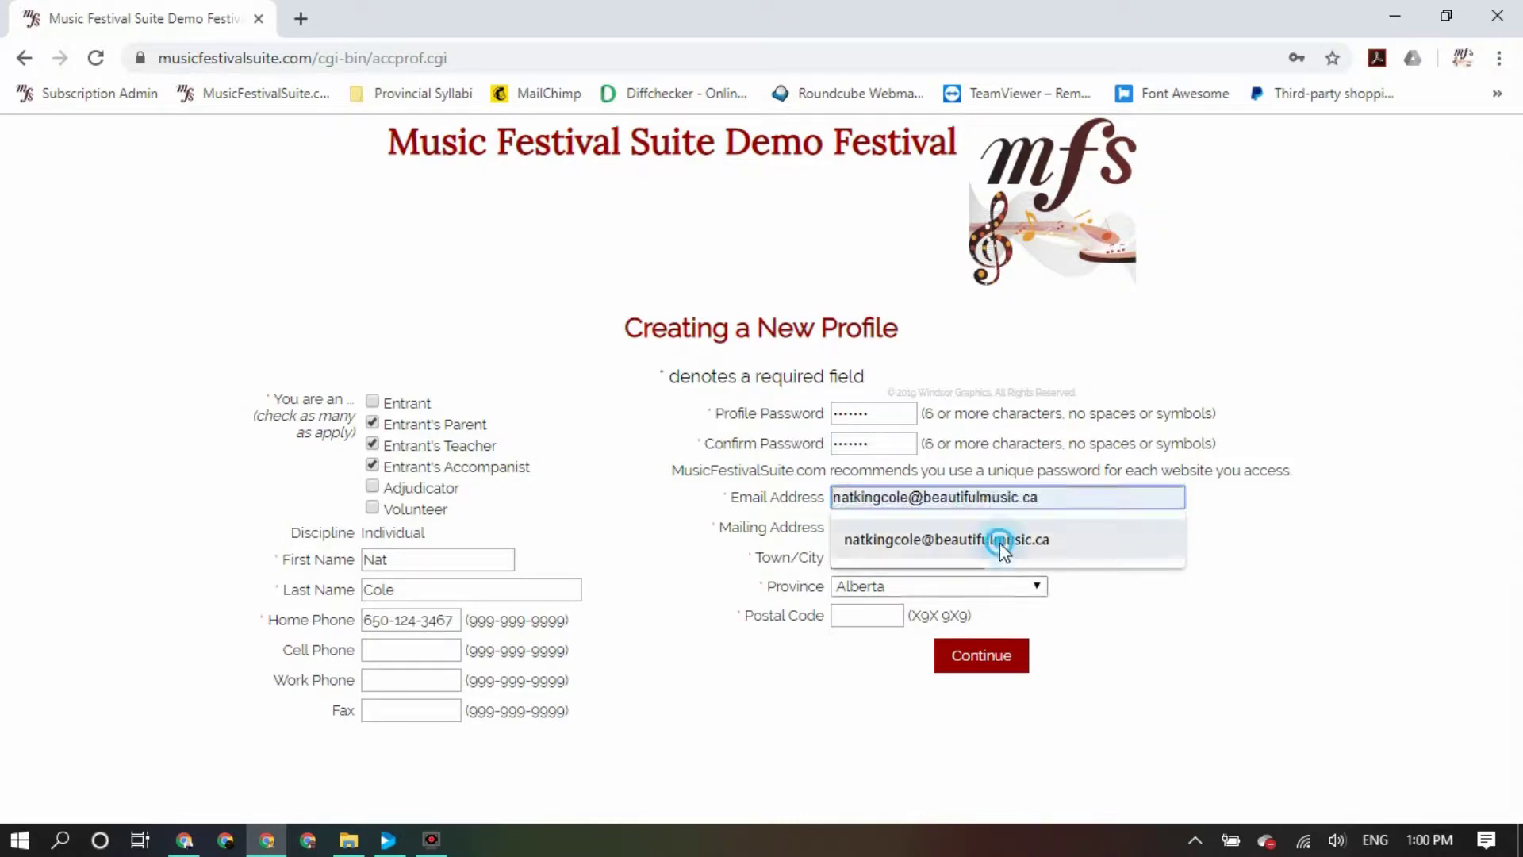
pyautogui.click(999, 542)
# Fill in the mailing address, town and postal code, then submit the profile
pyautogui.click(988, 529)
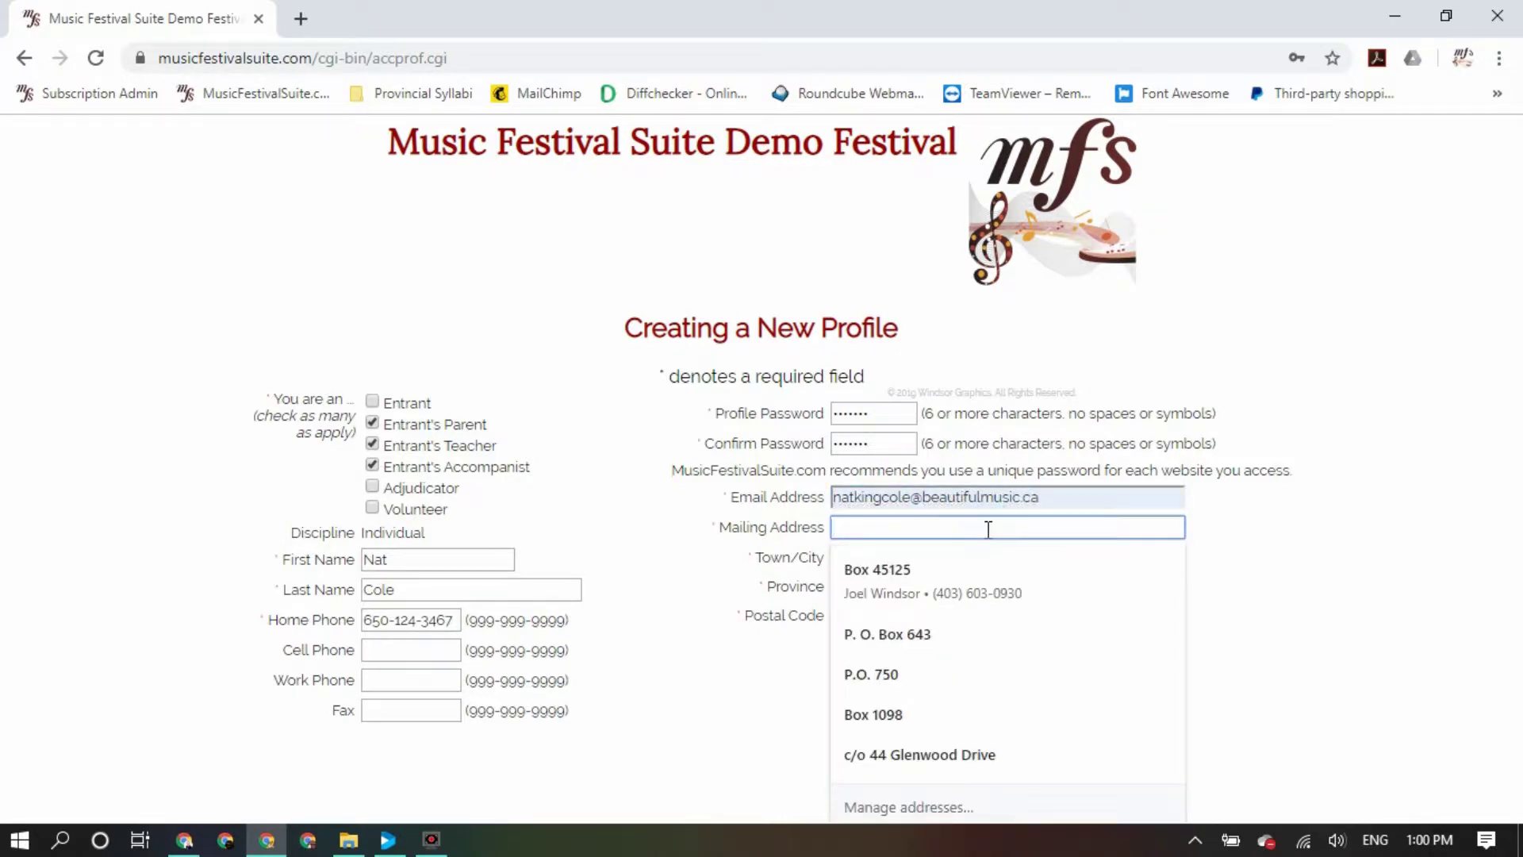
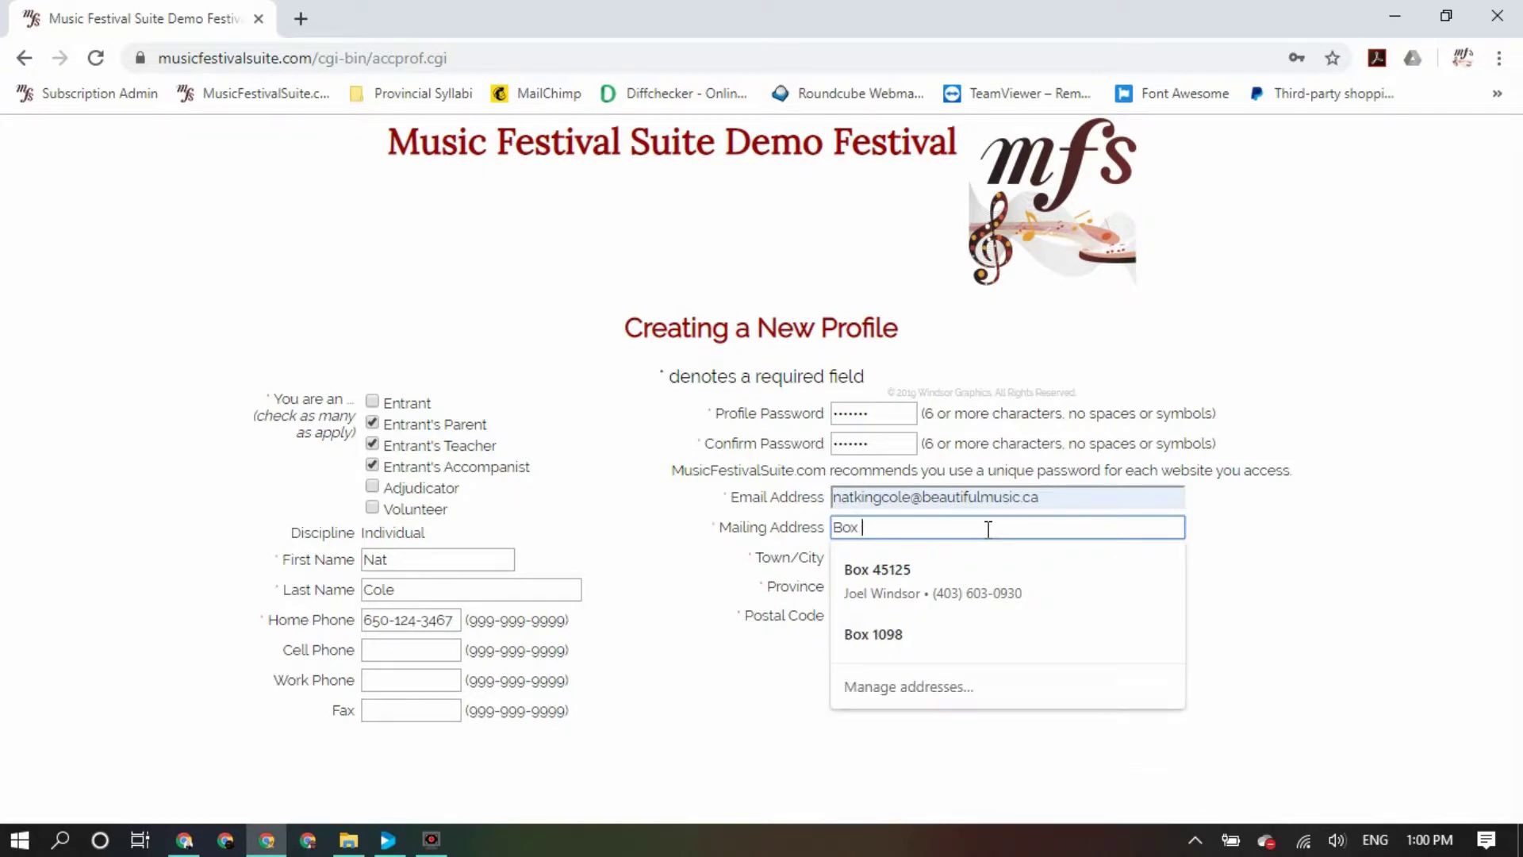
pyautogui.click(952, 560)
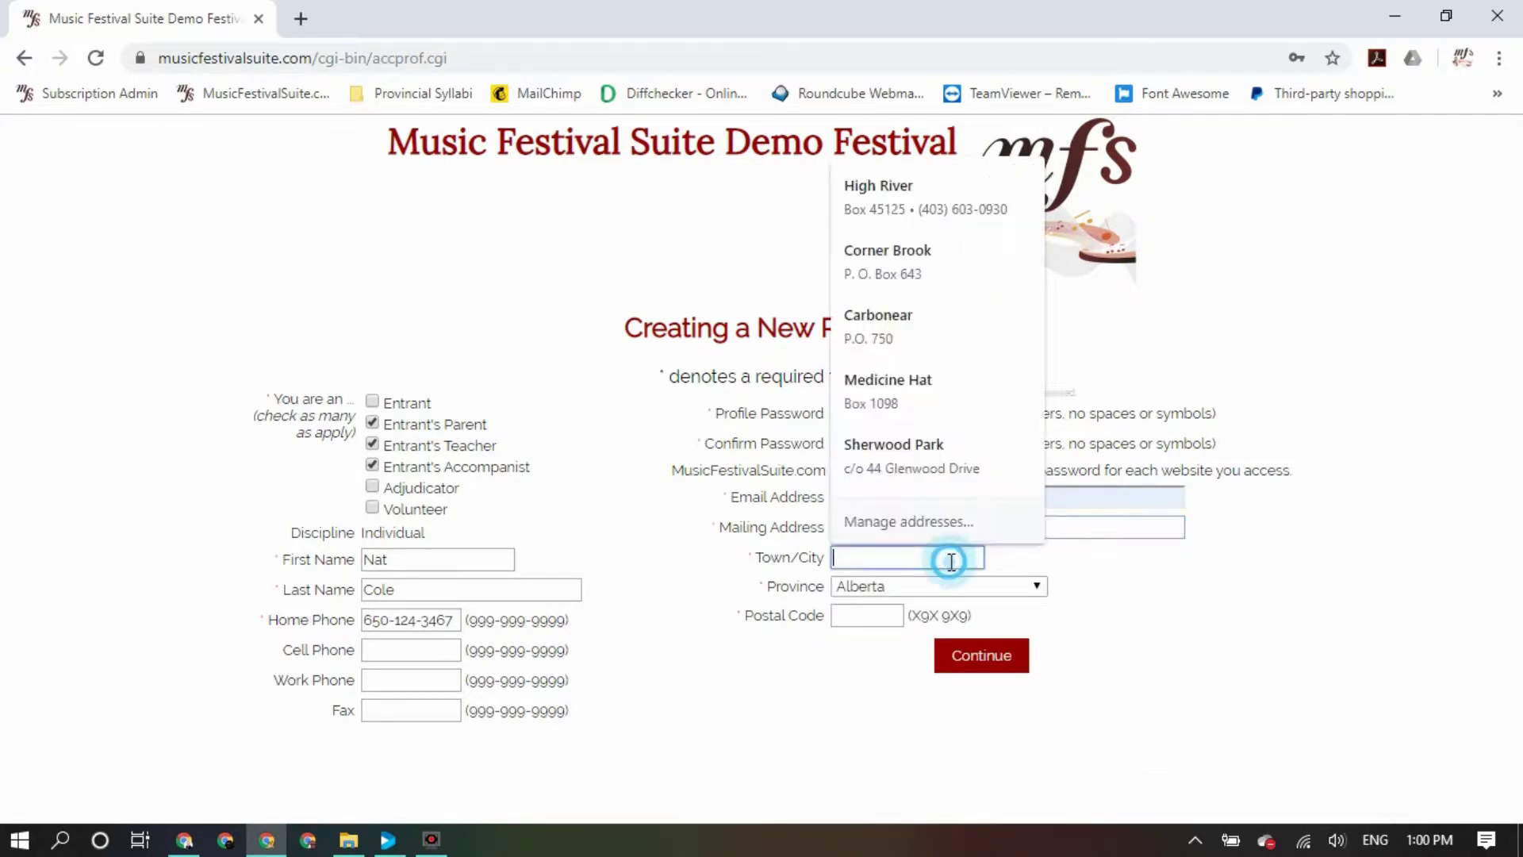
pyautogui.write('Calgary')
pyautogui.press('Tab')
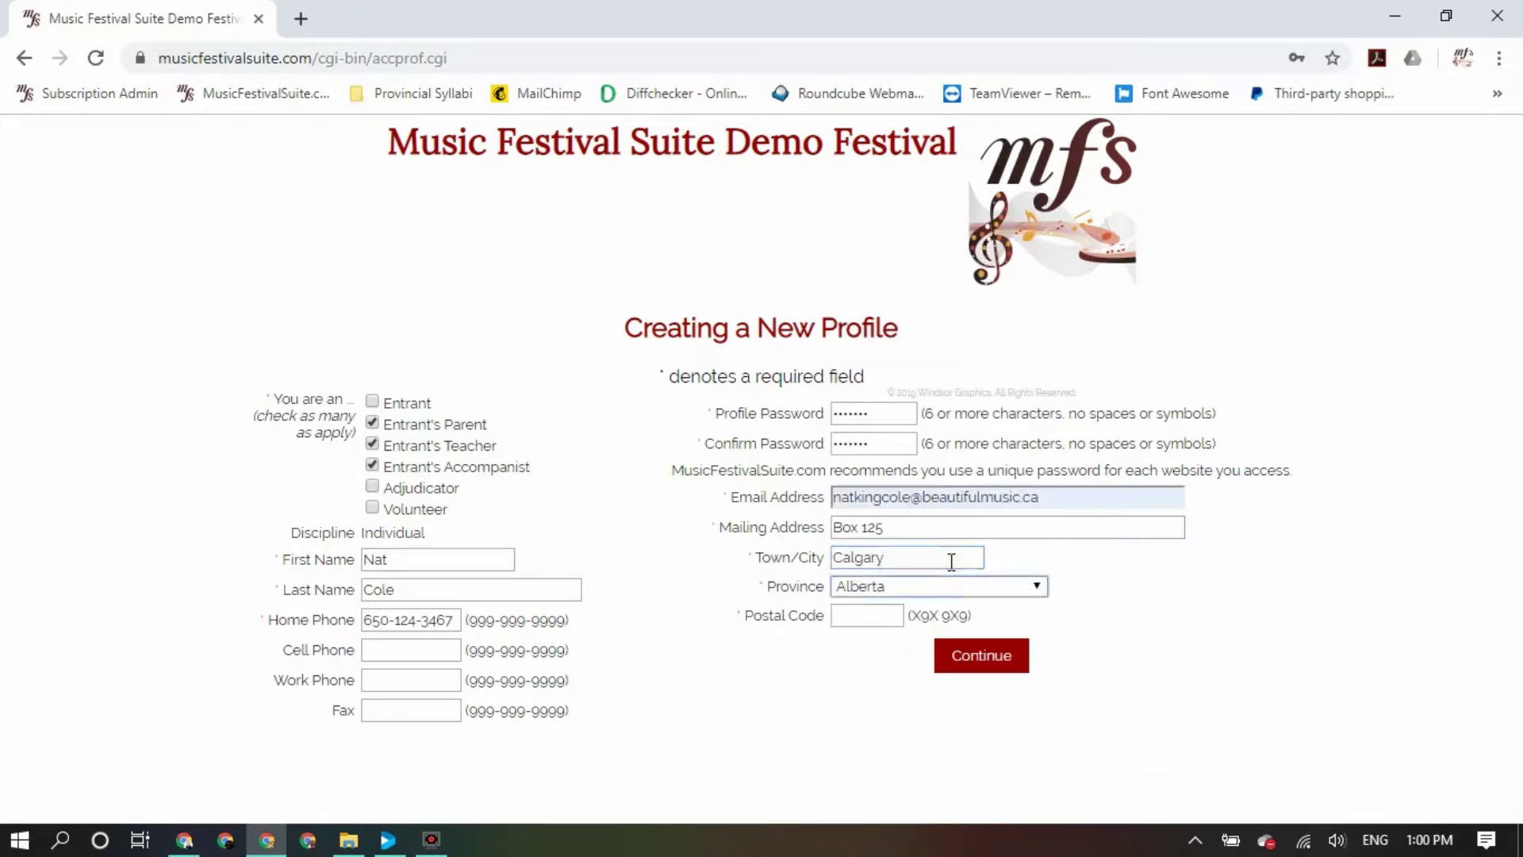
pyautogui.click(888, 617)
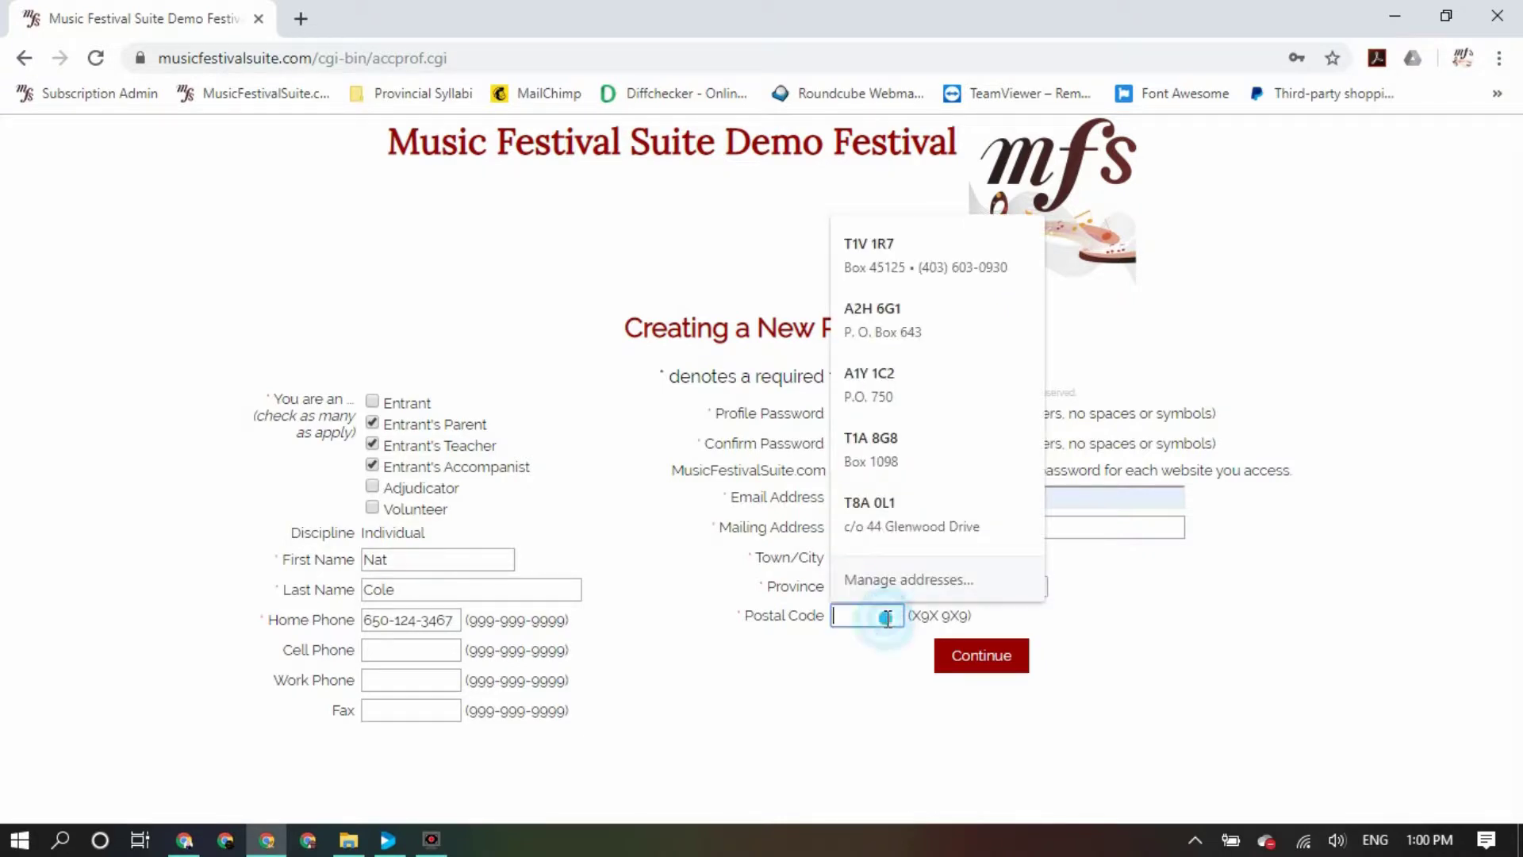
pyautogui.write('V1A 2R5')
pyautogui.click(893, 655)
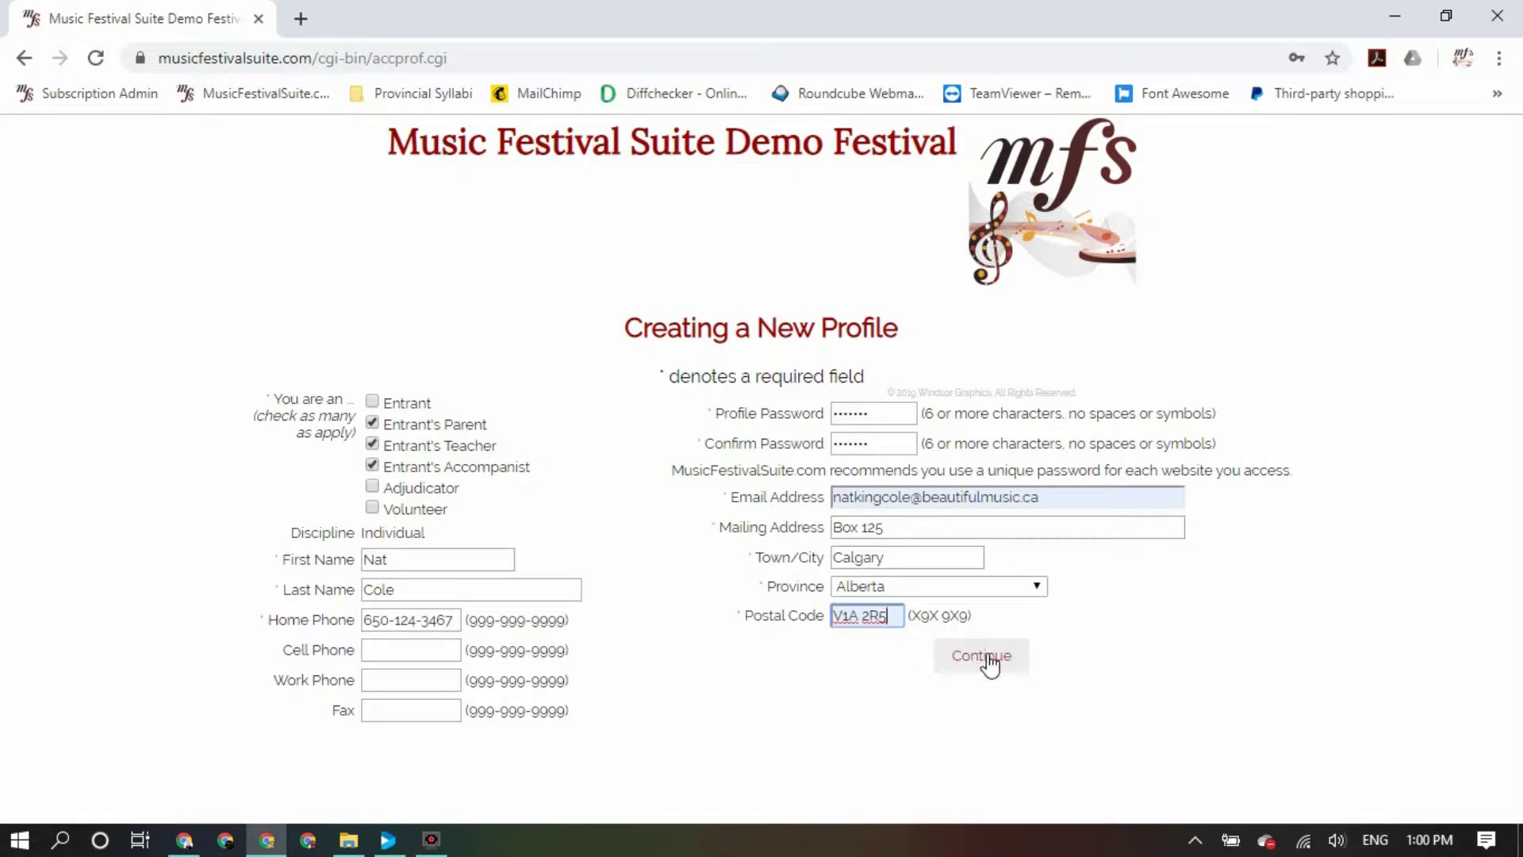
pyautogui.click(983, 658)
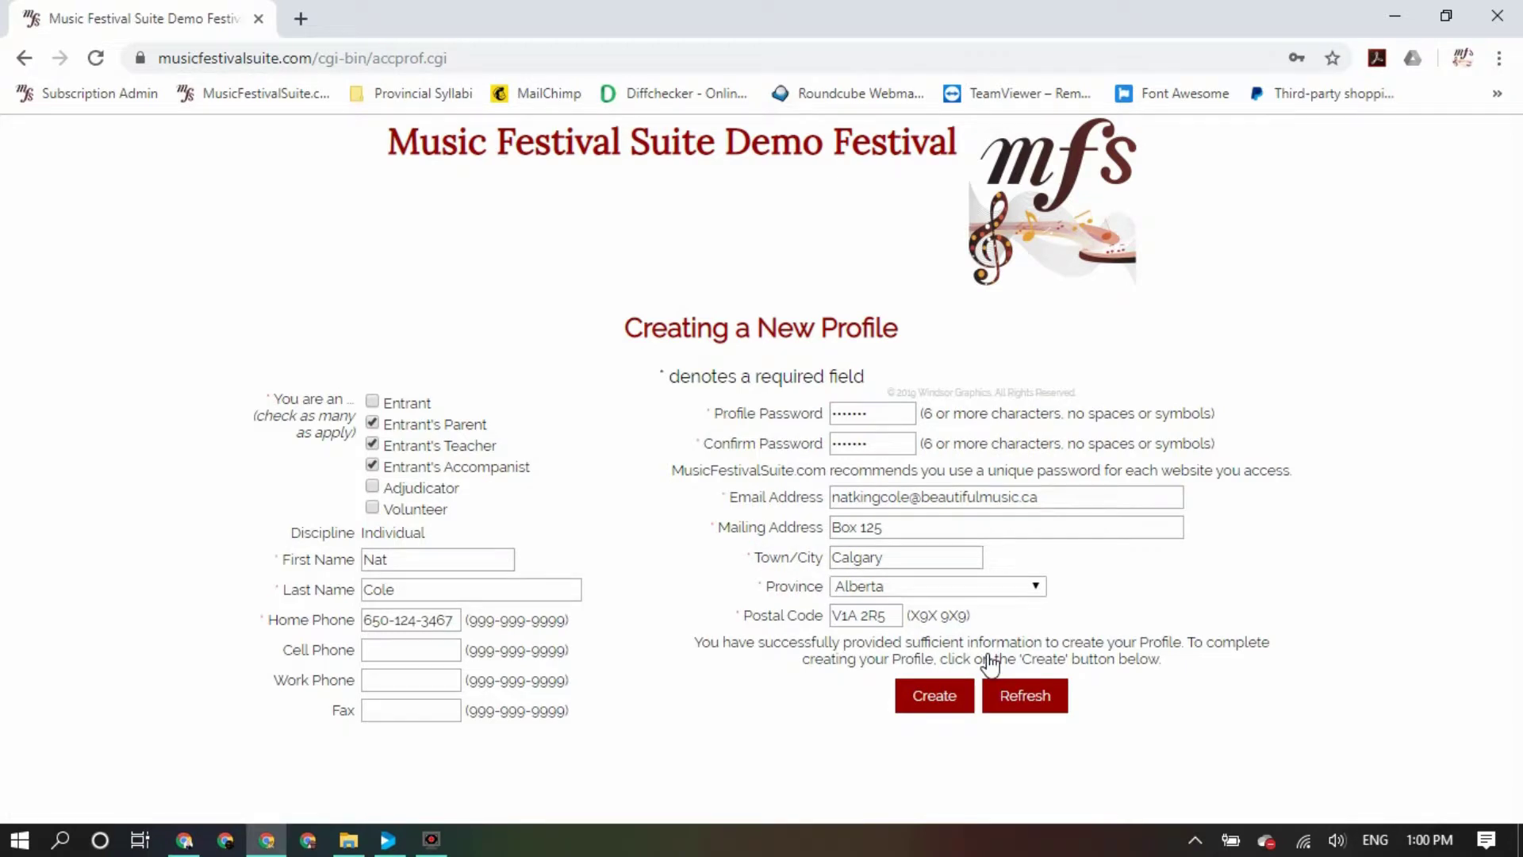
pyautogui.click(936, 698)
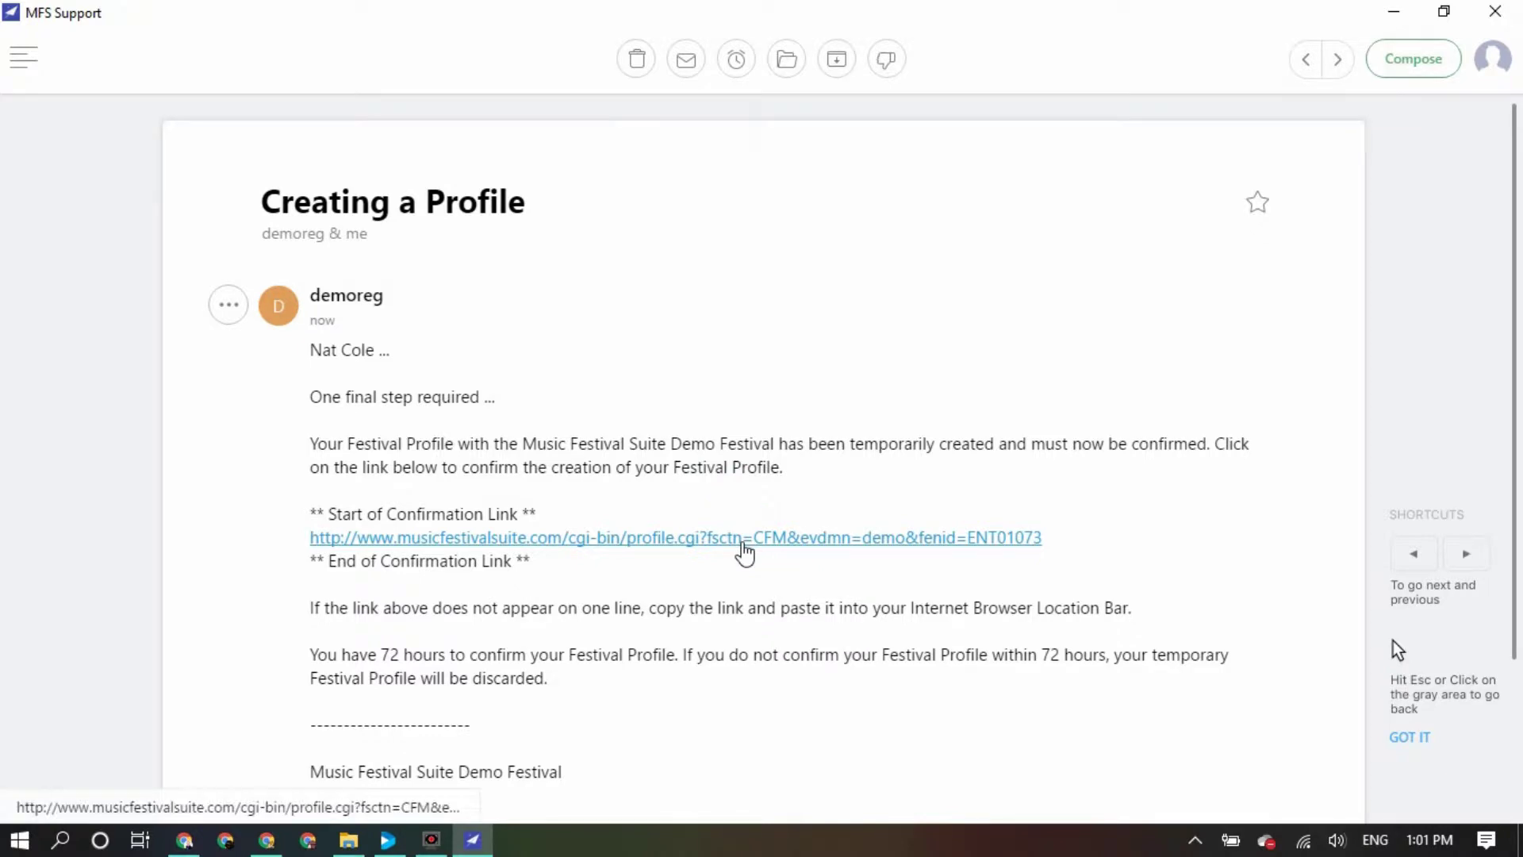
# Follow the e-mailed confirmation link to reach the login page with the Profile ID filled in
pyautogui.click(744, 543)
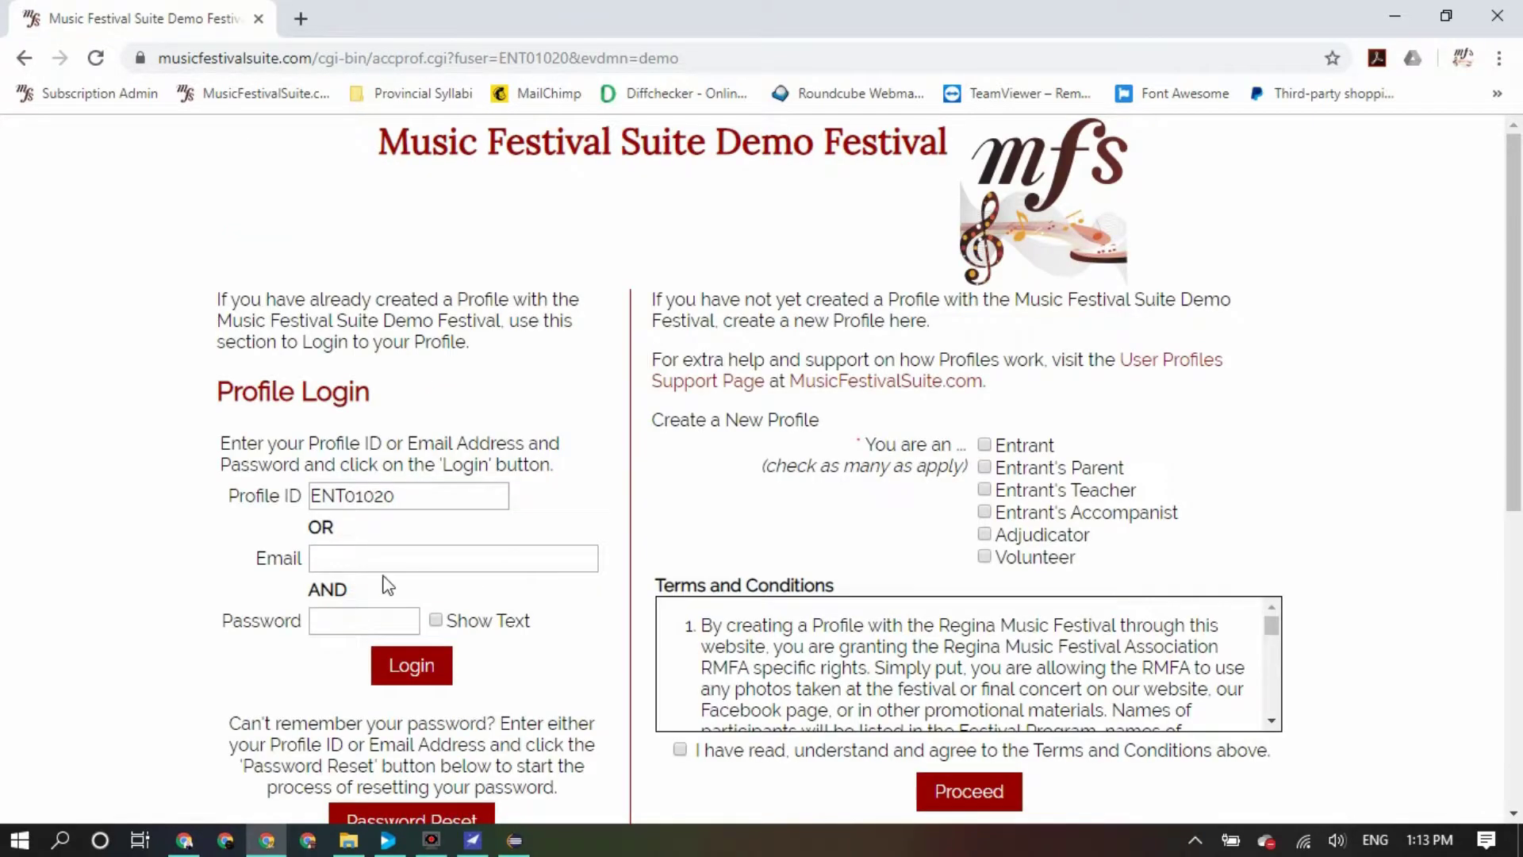
# Log in to the new parent profile with its password
pyautogui.click(414, 492)
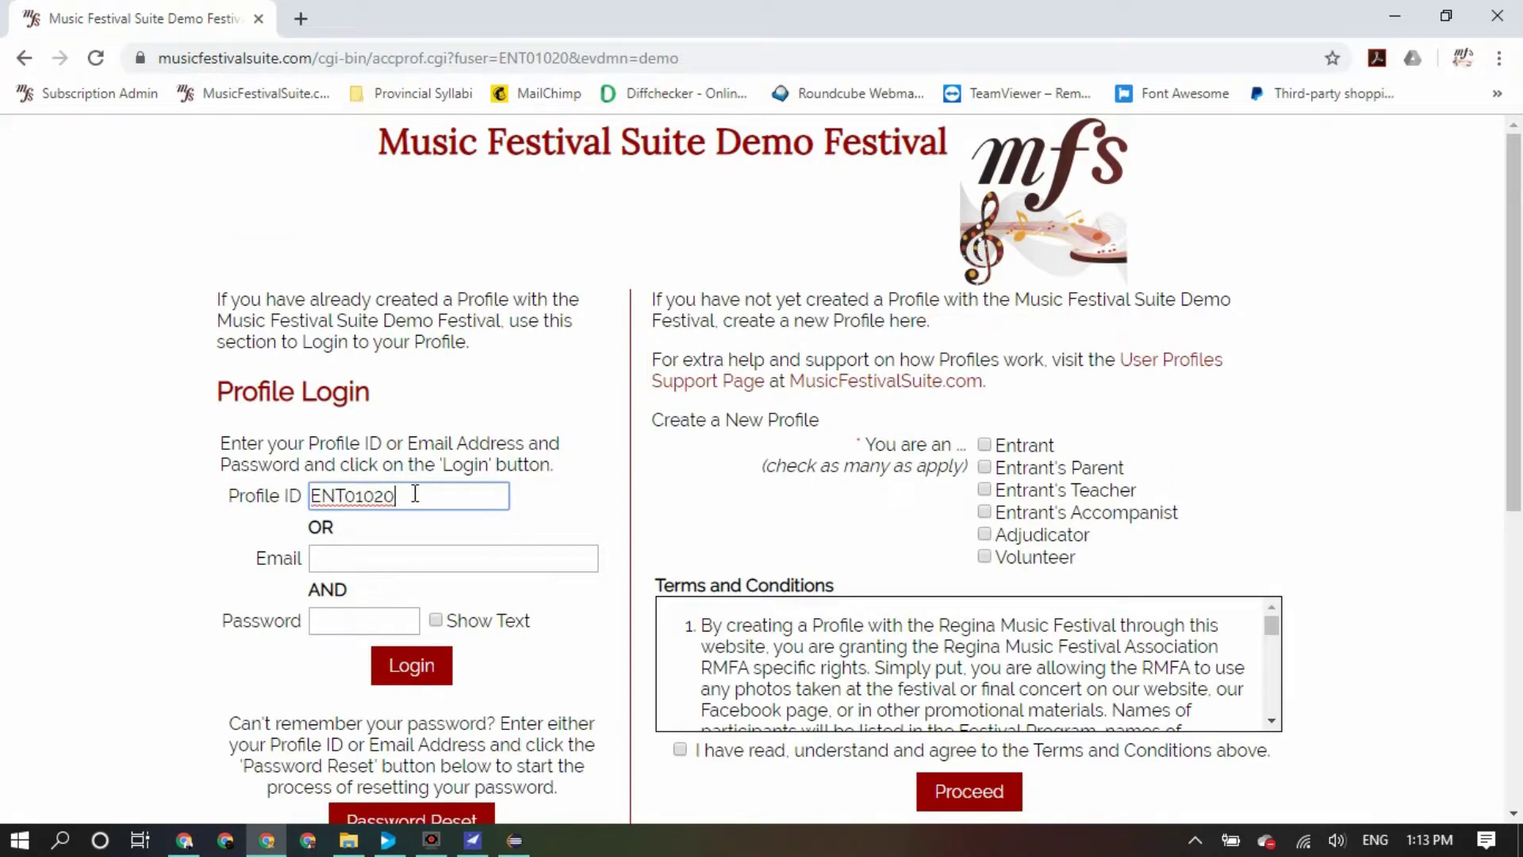
pyautogui.click(456, 554)
pyautogui.click(452, 550)
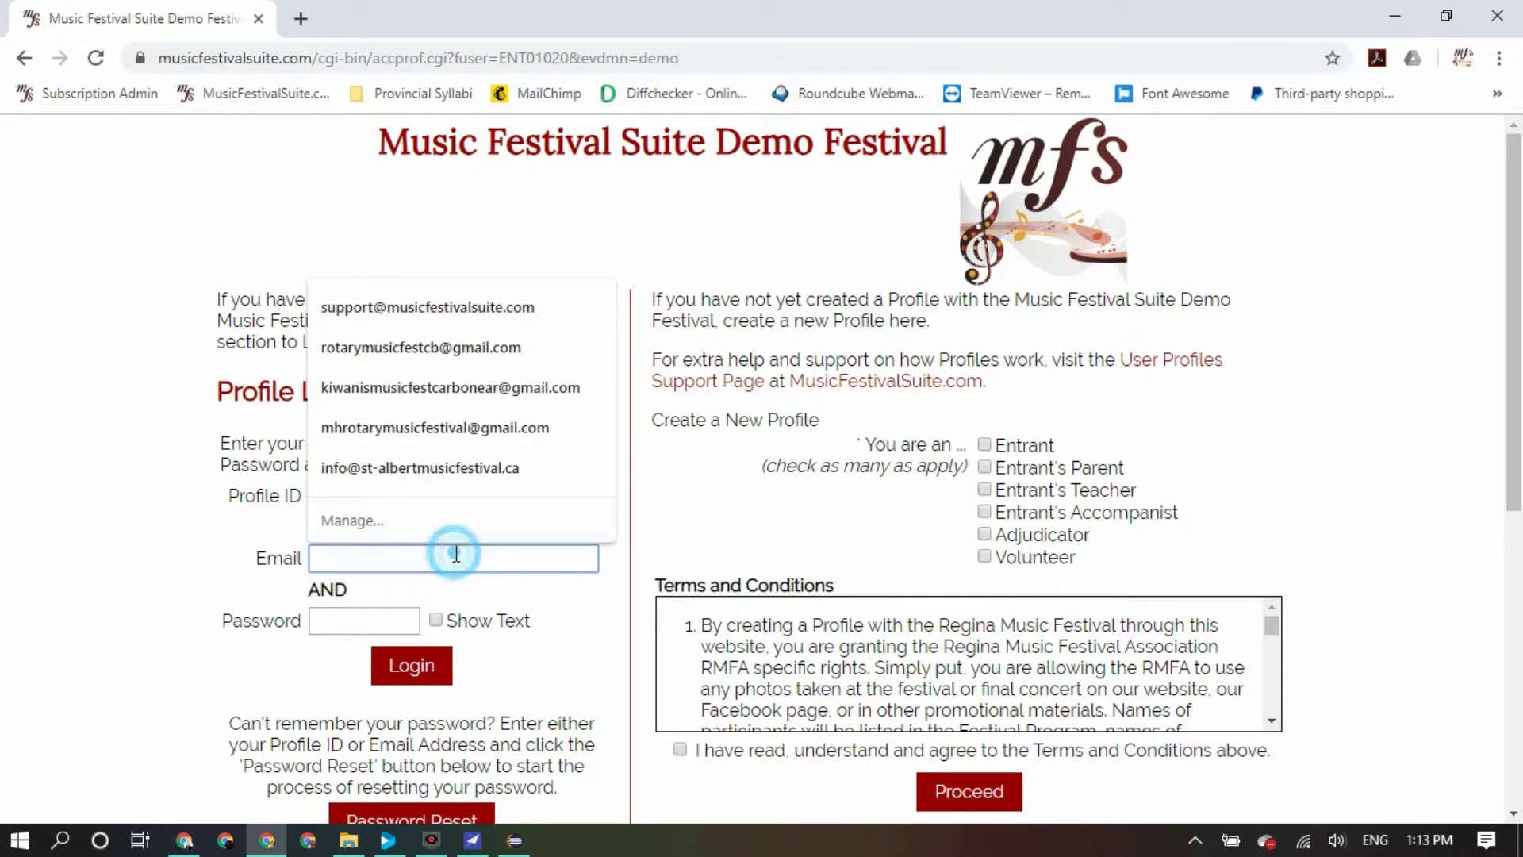
pyautogui.click(179, 543)
pyautogui.click(335, 618)
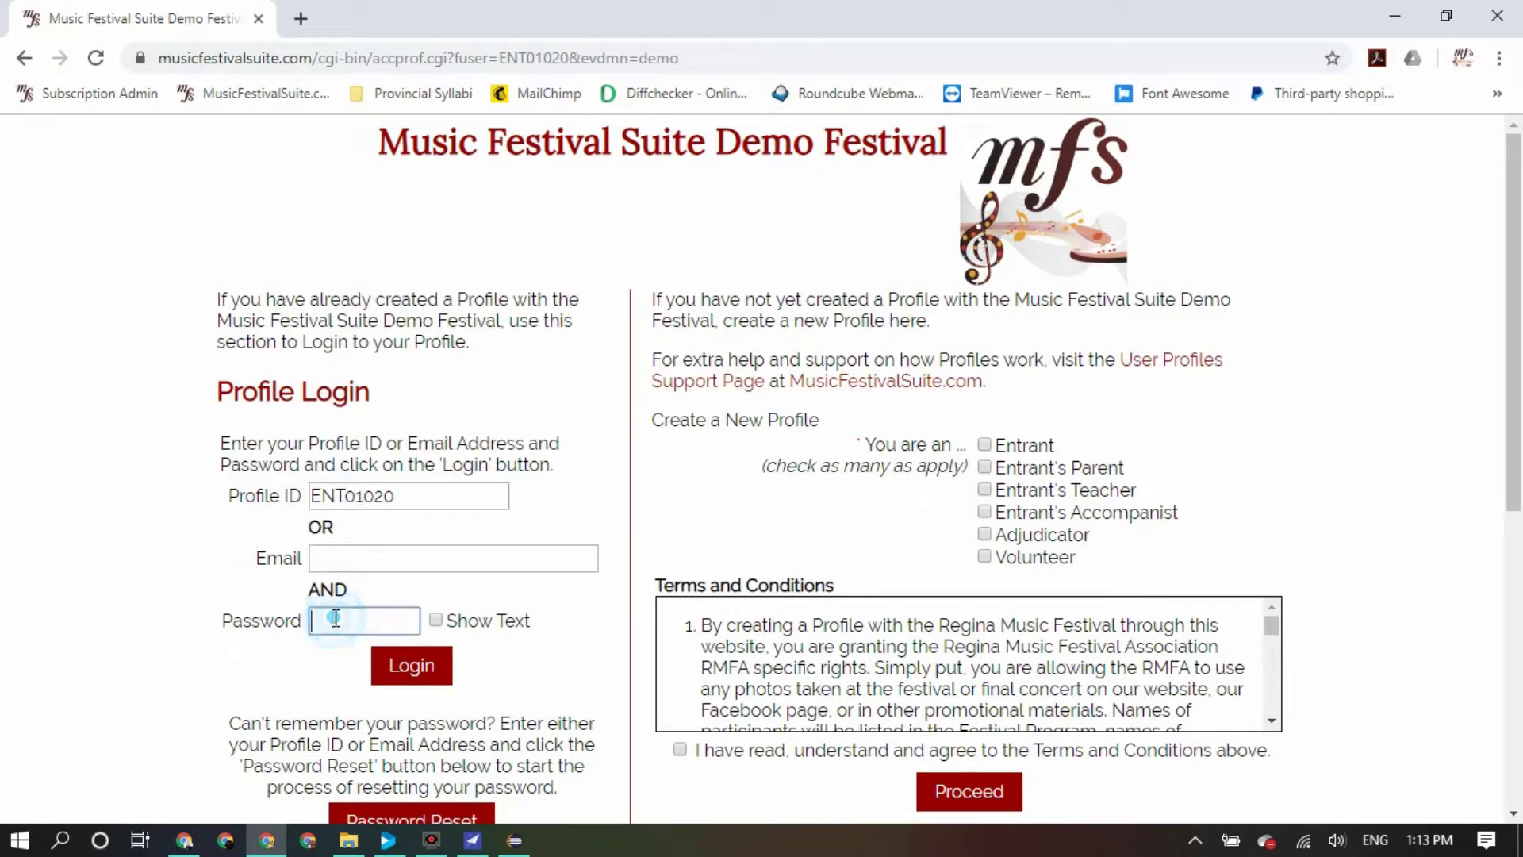
pyautogui.write('•••••••')
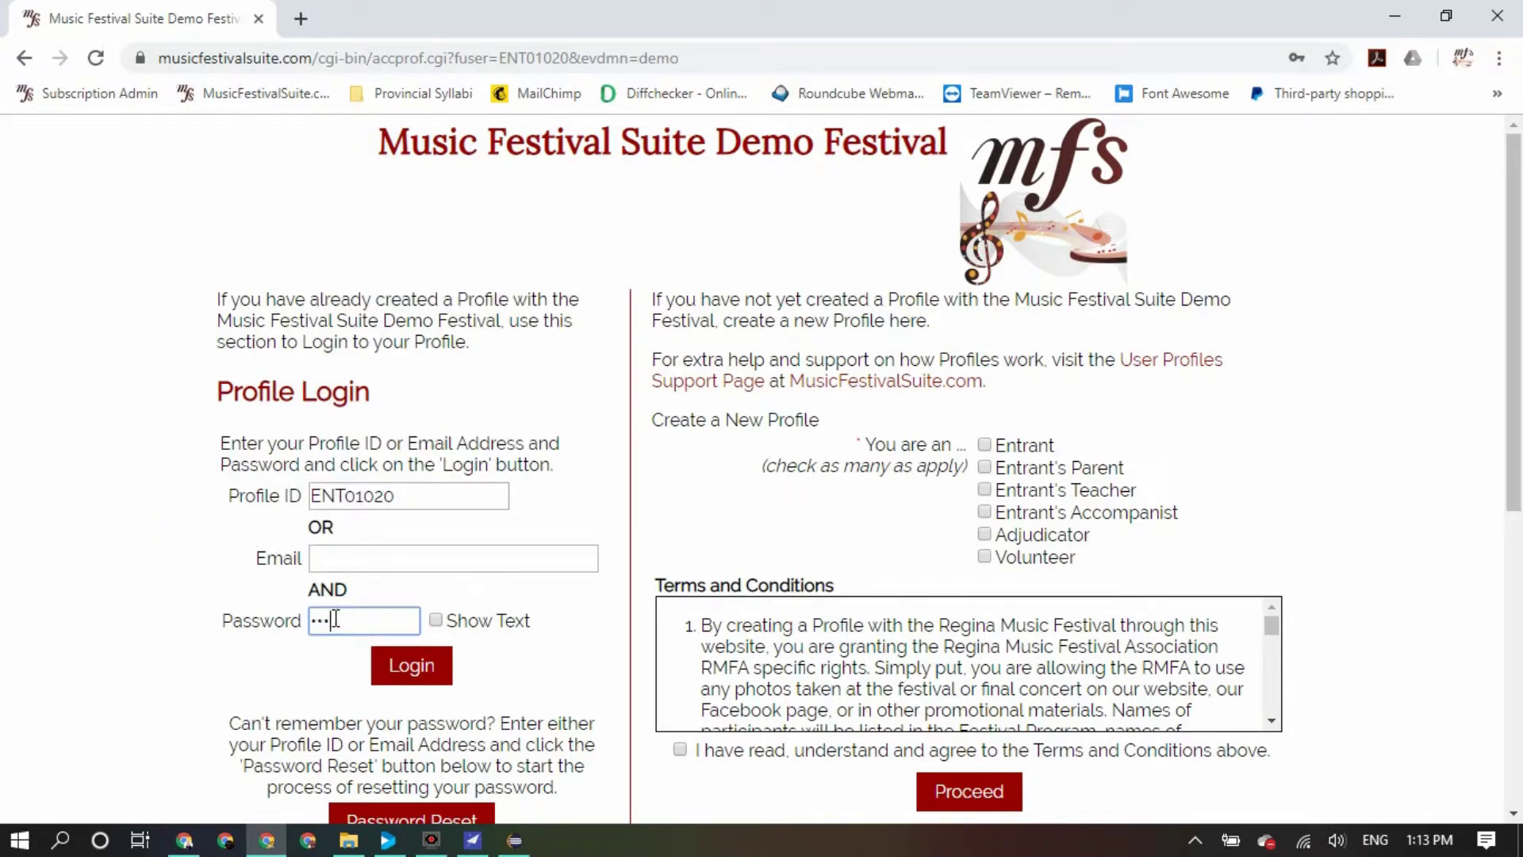
pyautogui.click(414, 664)
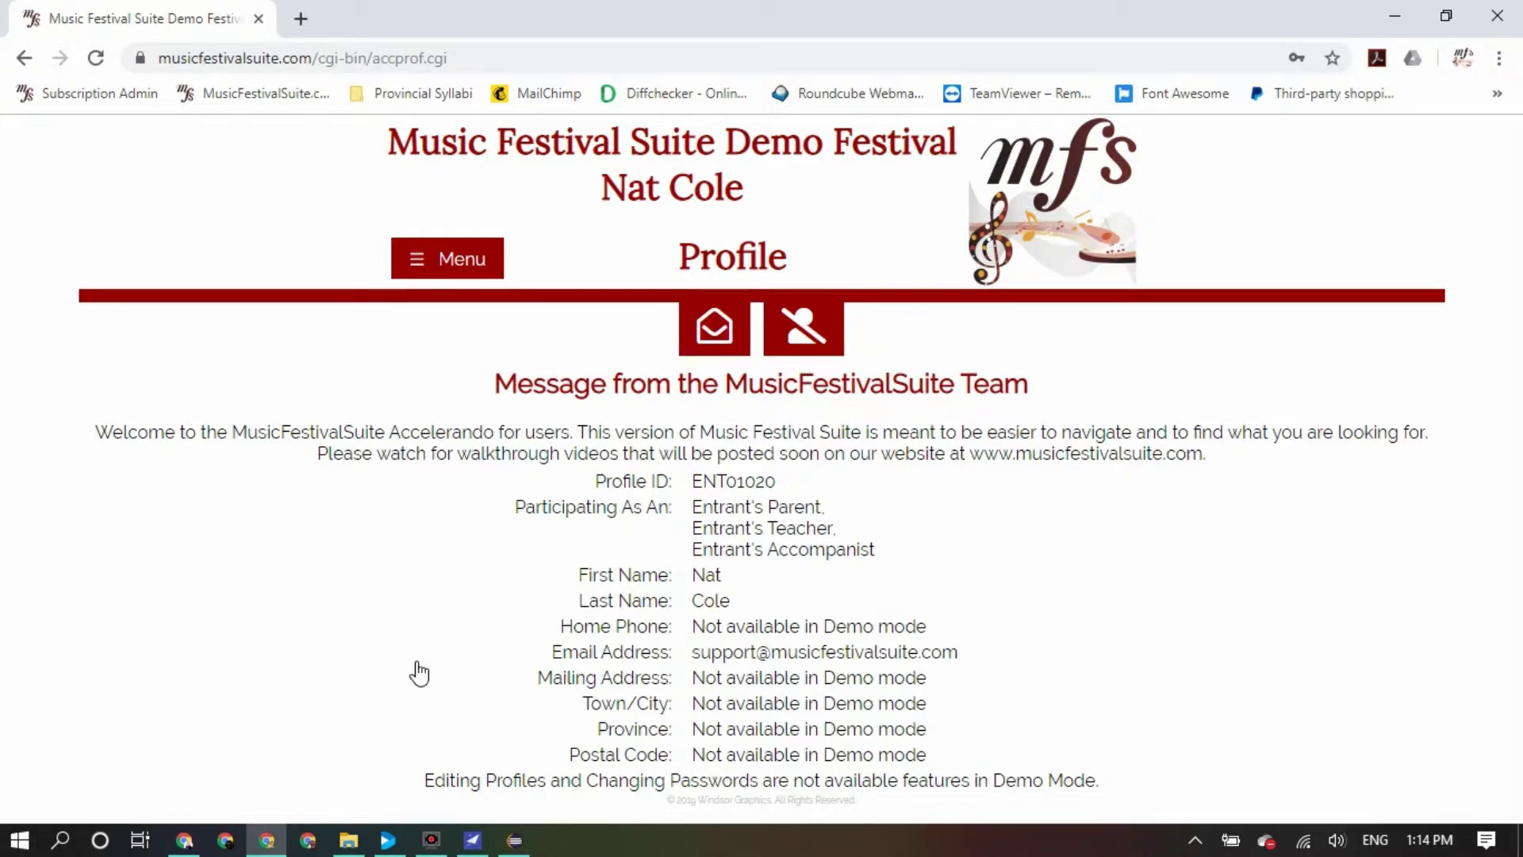
# On the Send ID To Others form, enter the child's e-mail as recipient
pyautogui.click(728, 333)
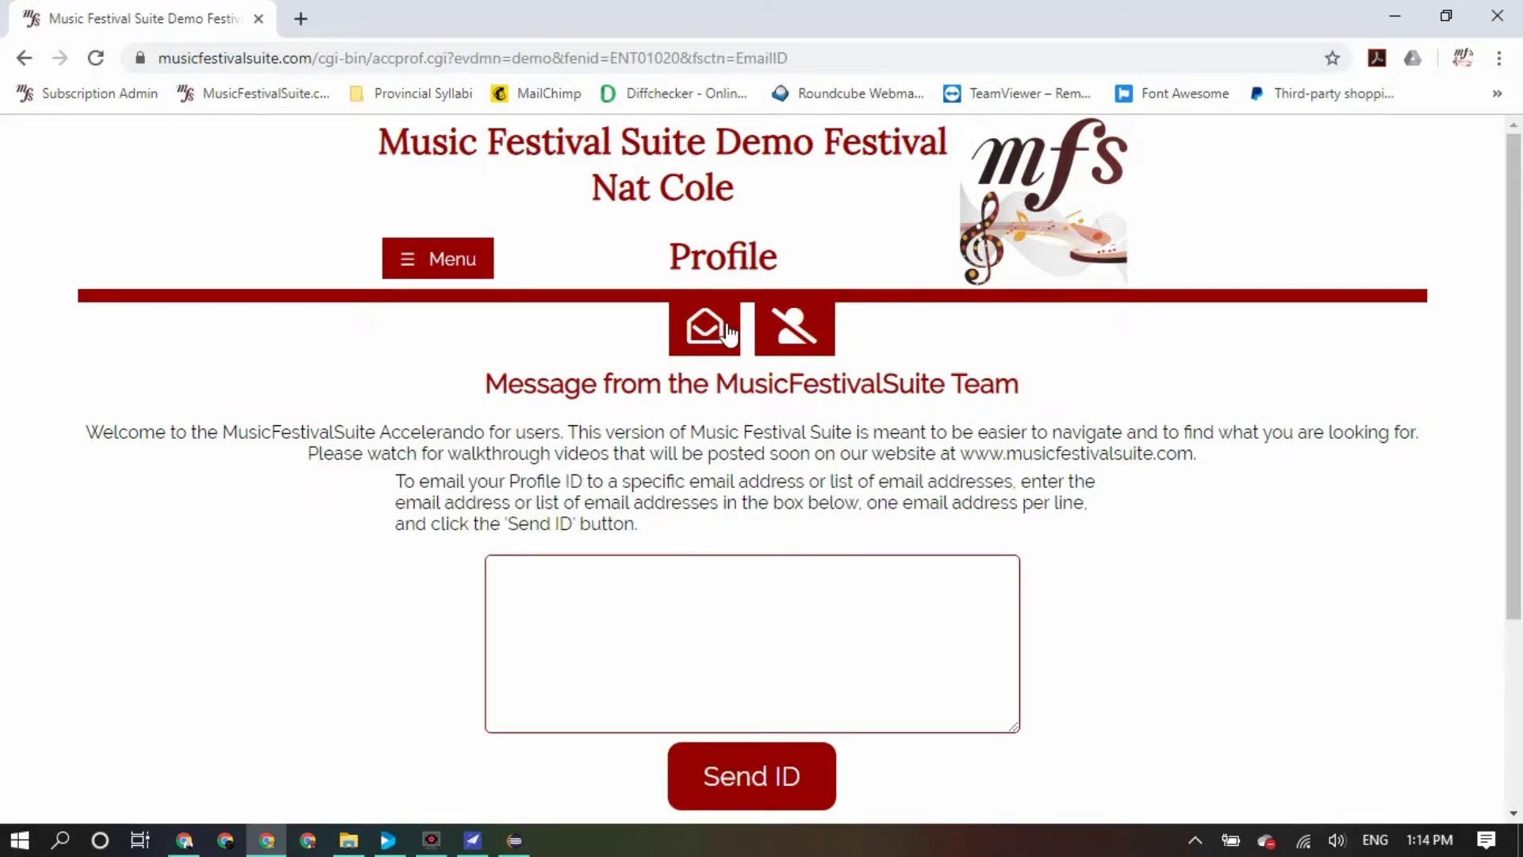
pyautogui.click(687, 571)
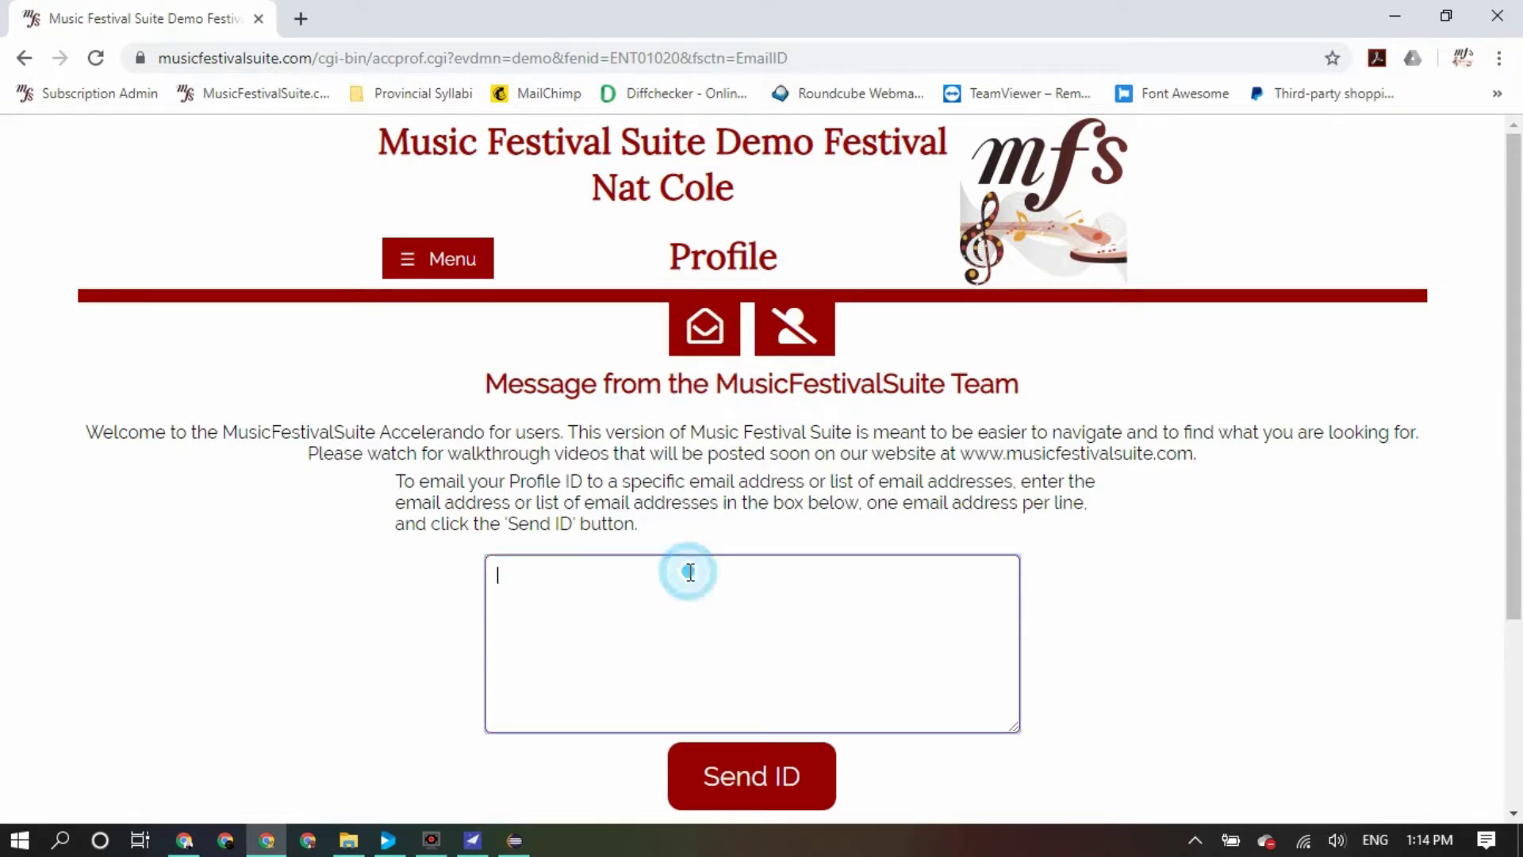
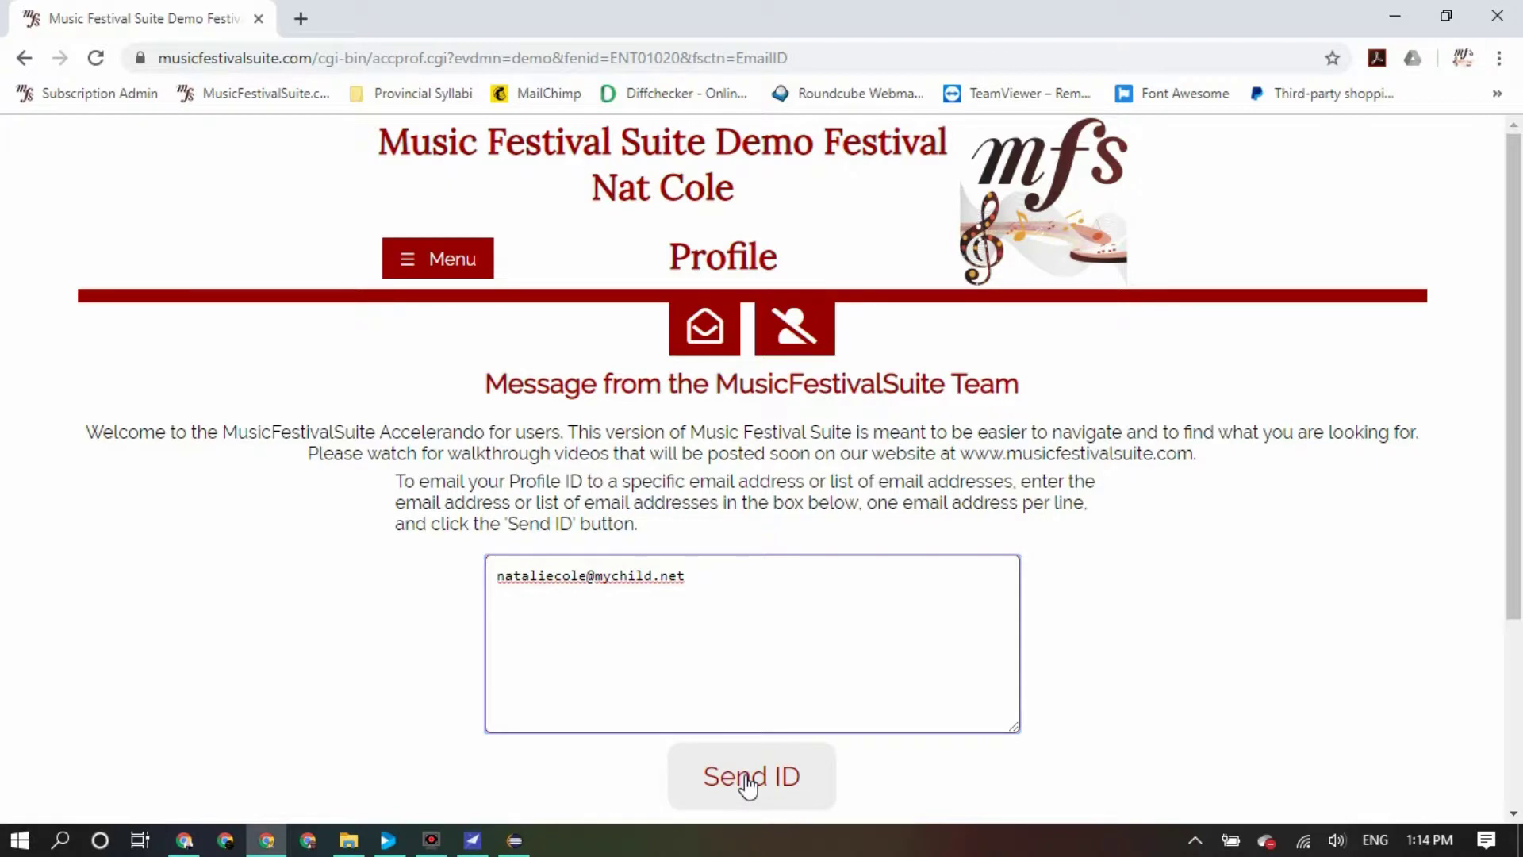
# Go to Linked Profiles from the site menu
pyautogui.click(407, 264)
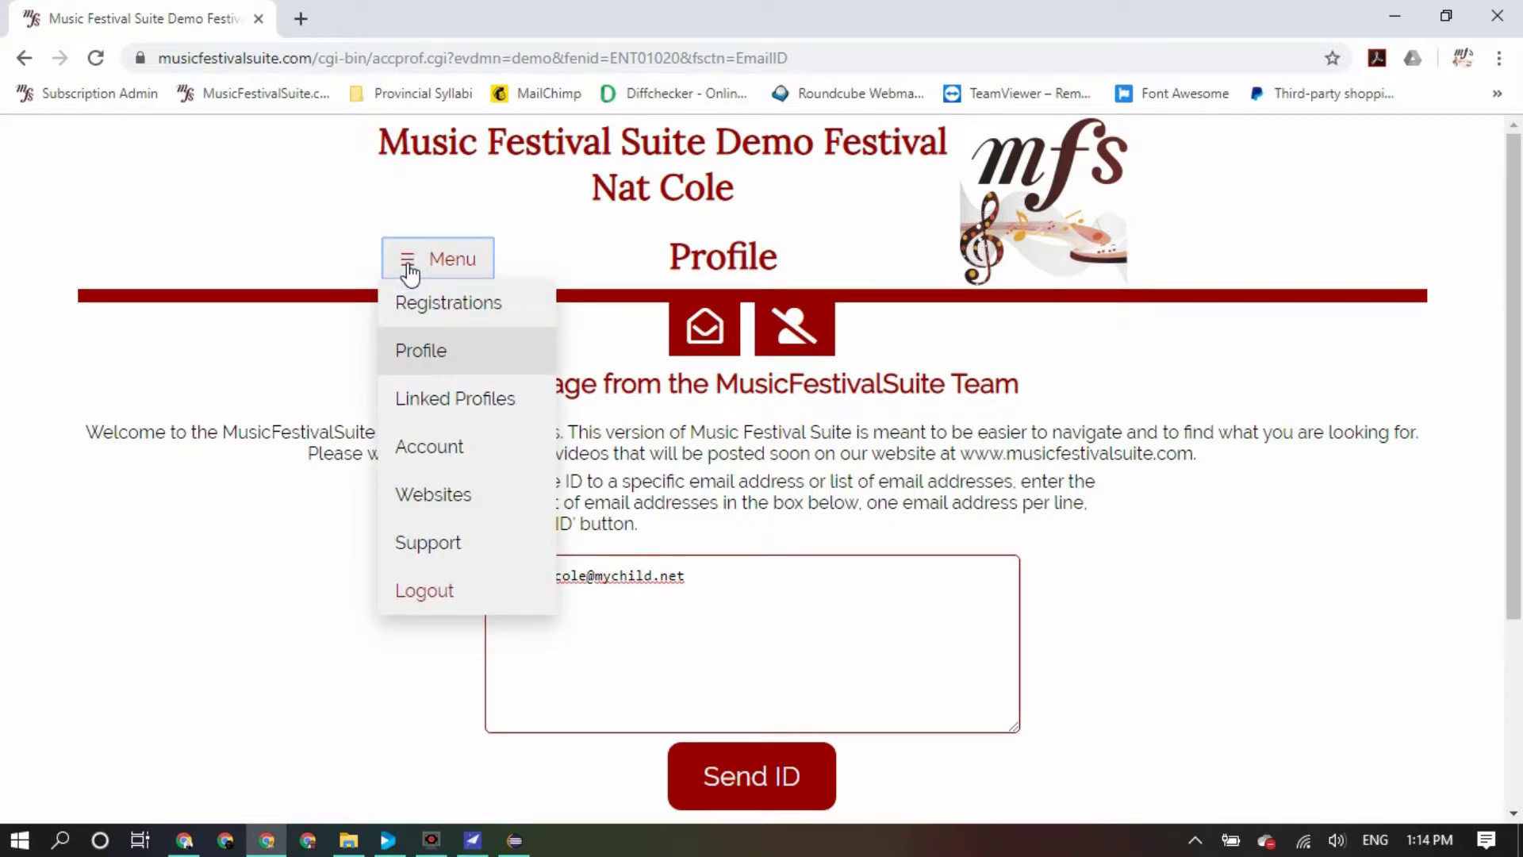
pyautogui.click(469, 405)
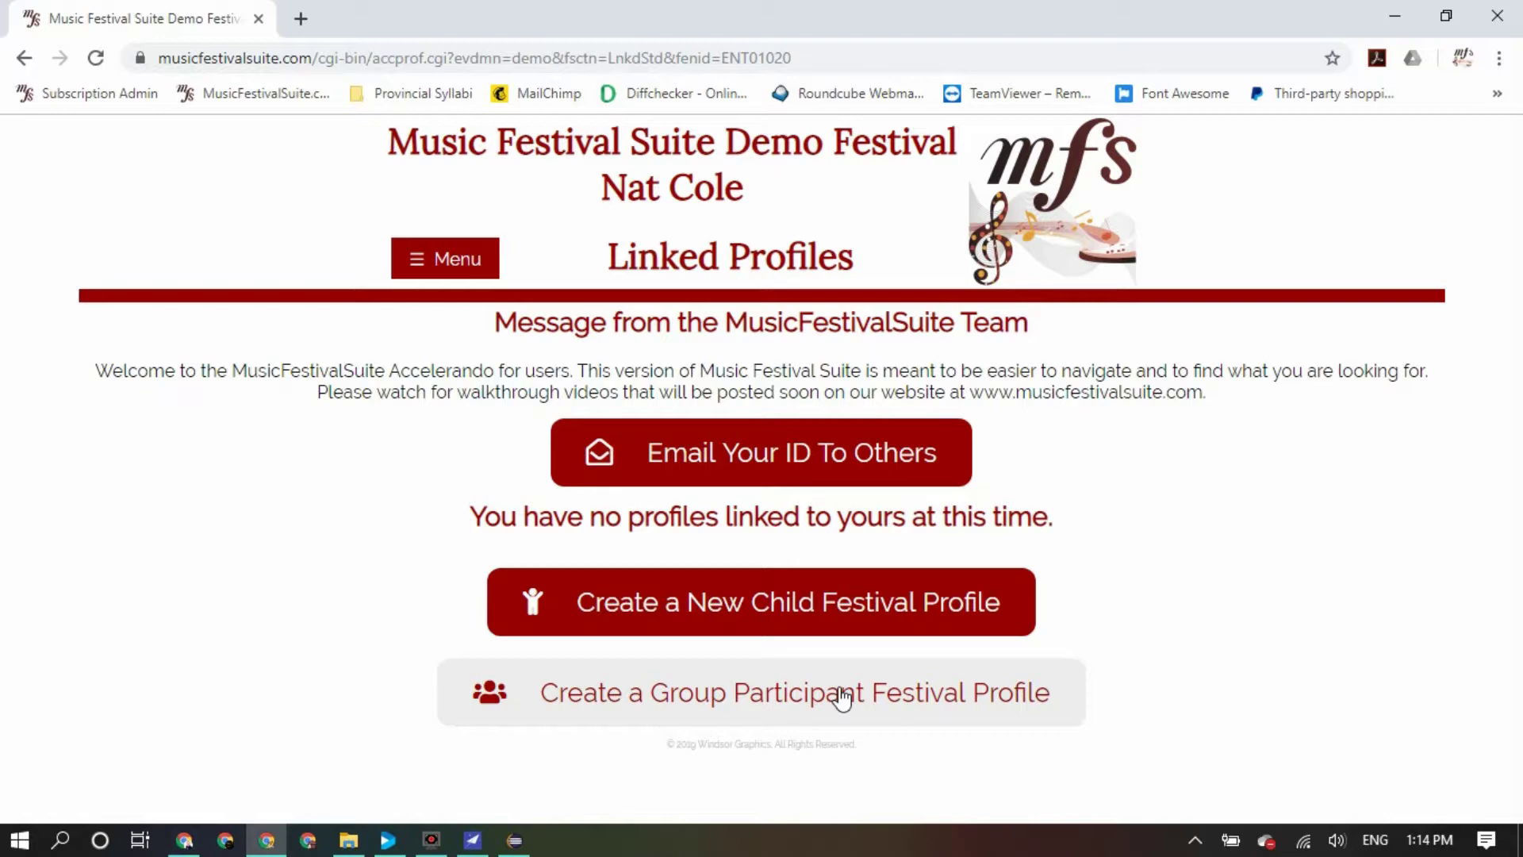
# Start a new child festival profile, entering the child's first name and a confirmed password
pyautogui.click(830, 609)
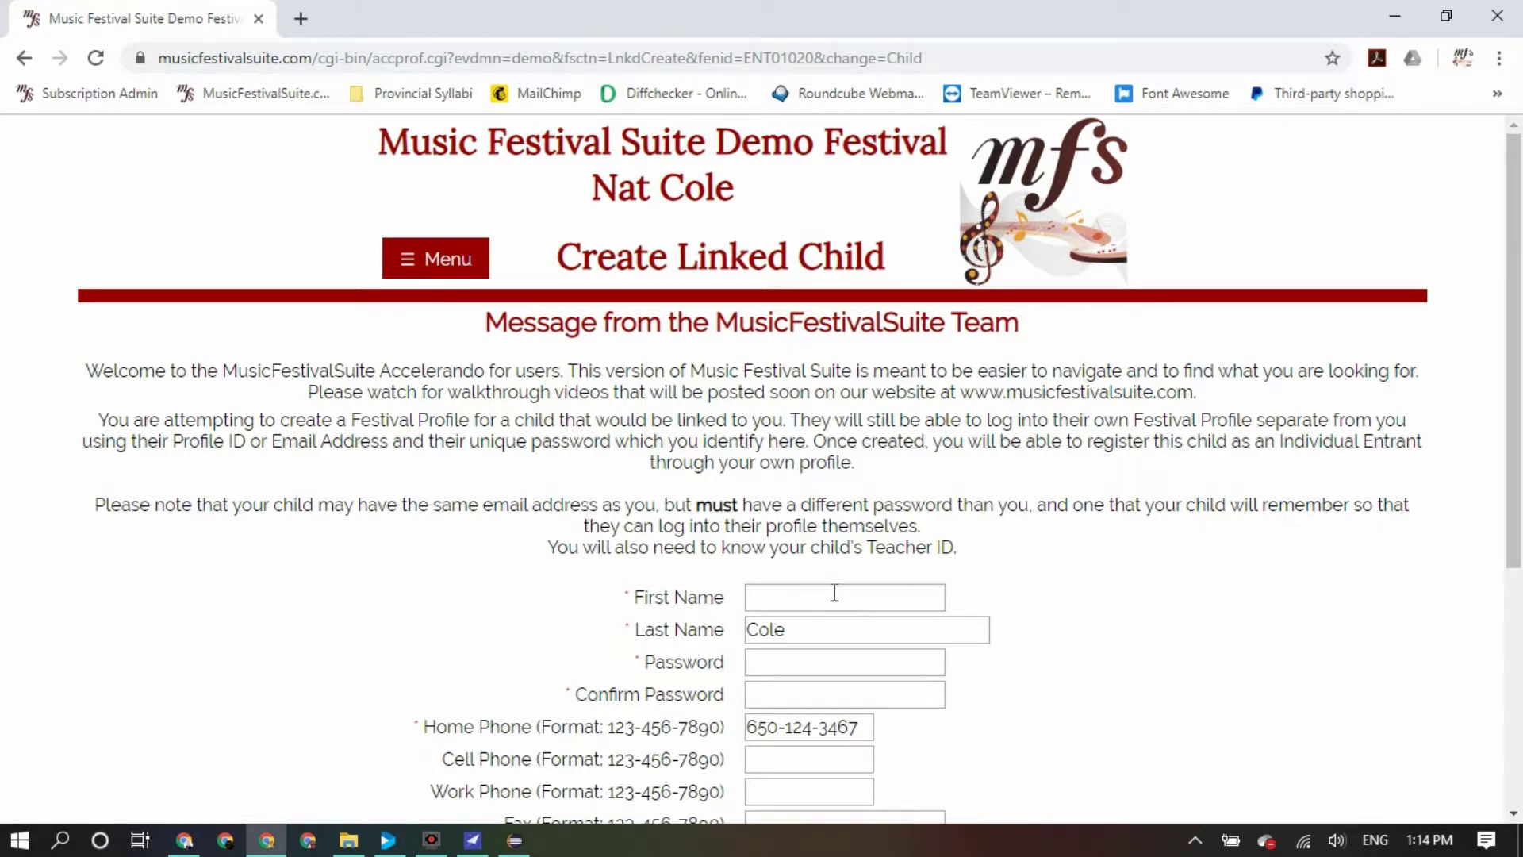
pyautogui.click(835, 595)
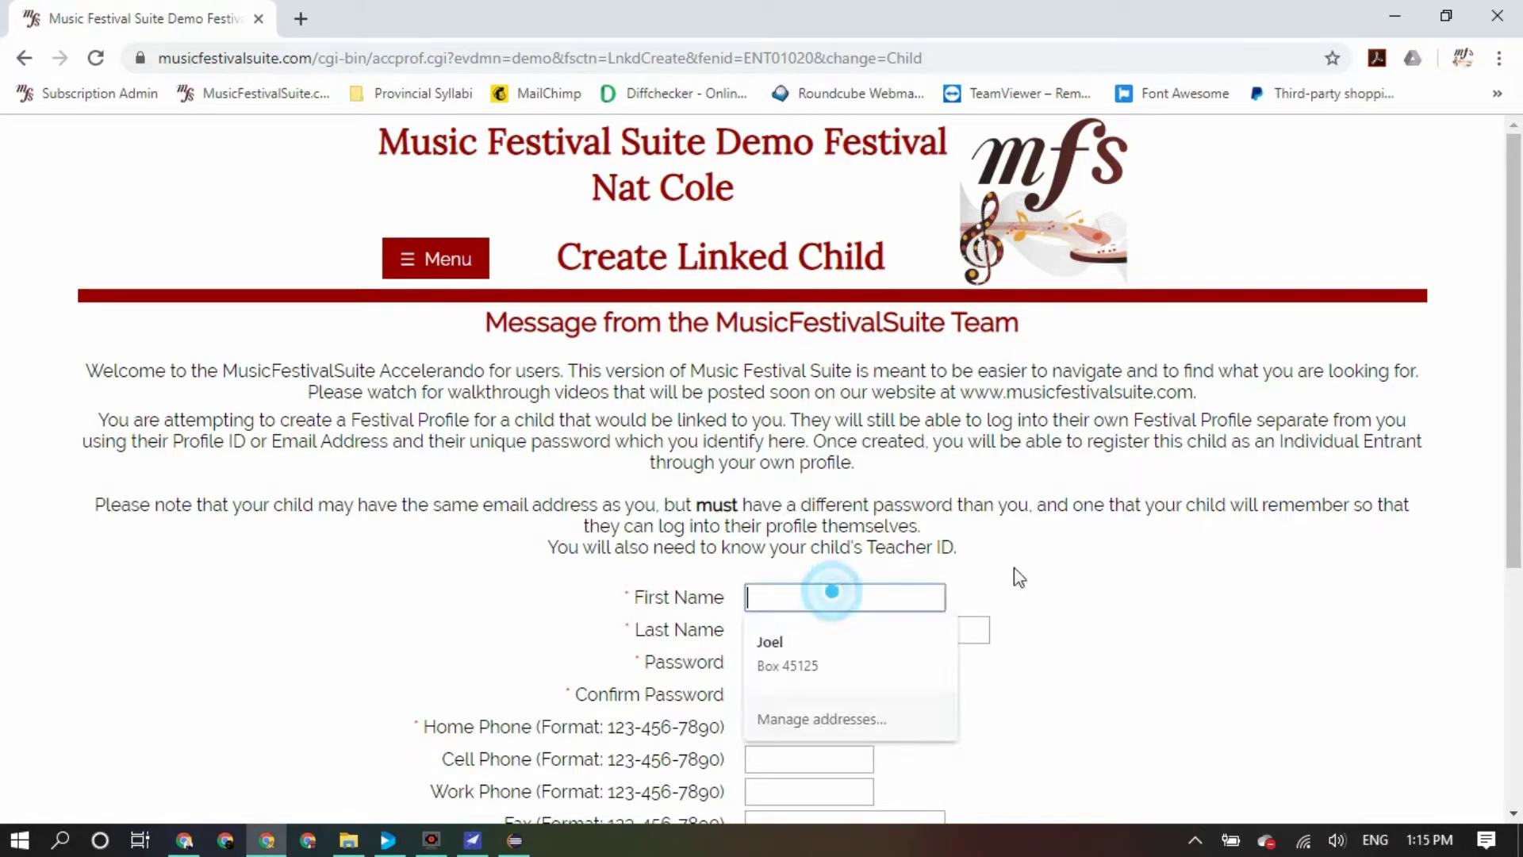
pyautogui.scroll(-4, 1079, 579)
pyautogui.write('Natalie')
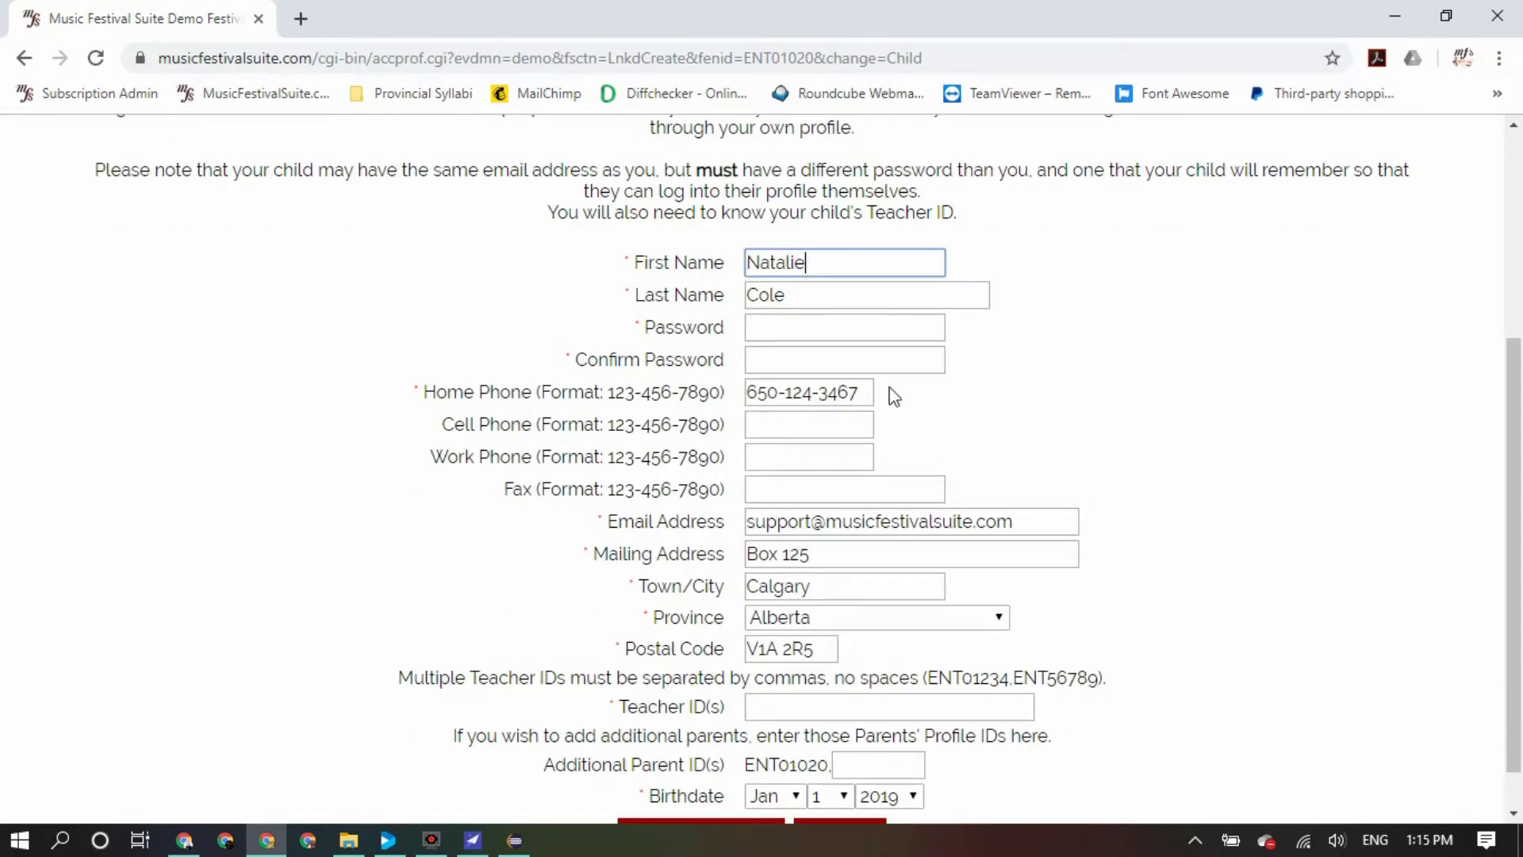
pyautogui.click(816, 326)
pyautogui.write('•••••••')
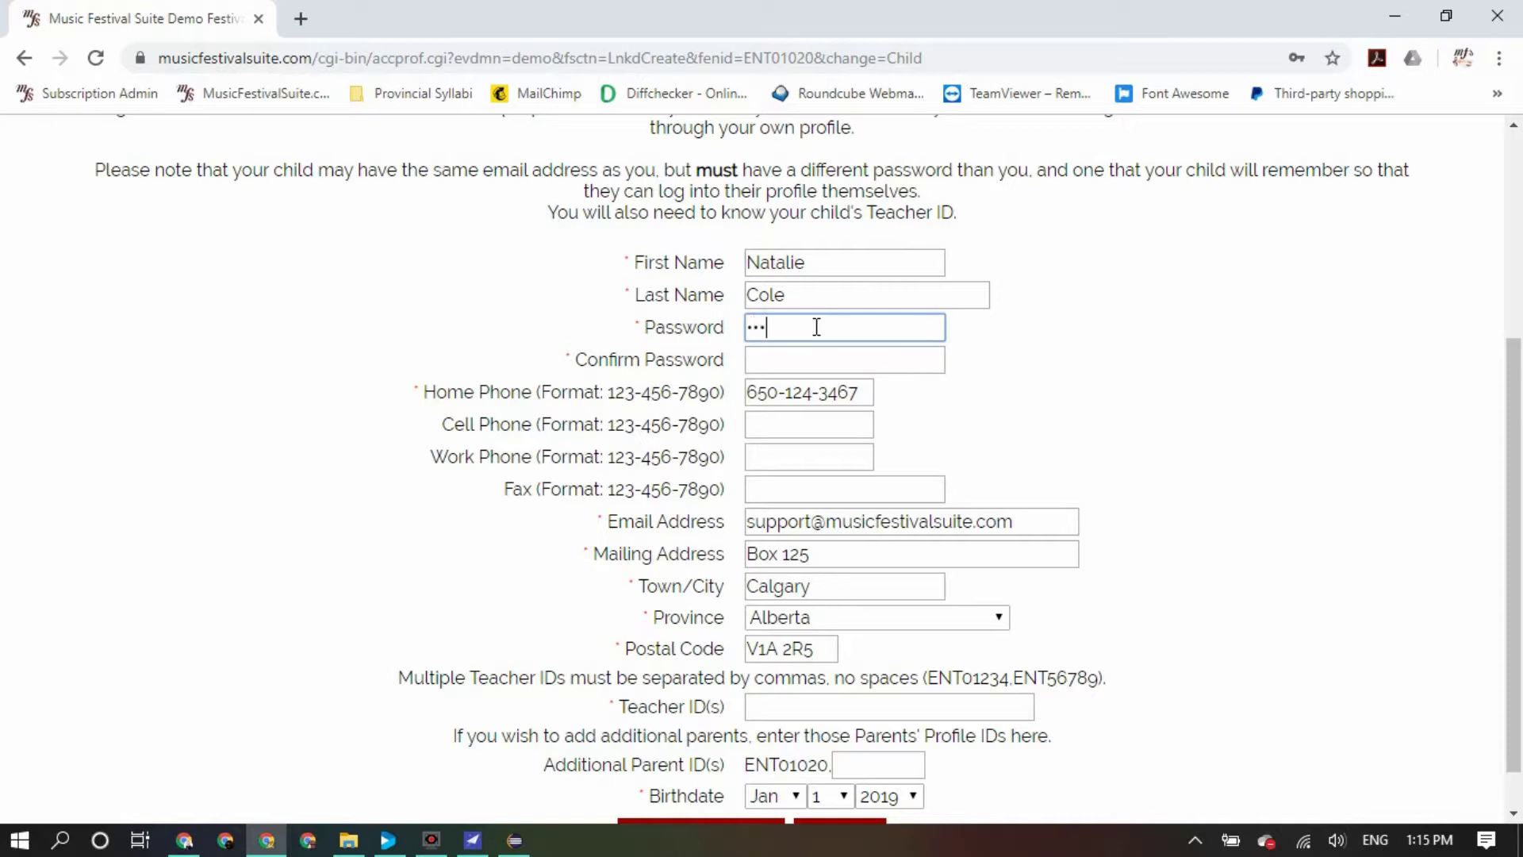
pyautogui.press('Tab')
pyautogui.write('•••••••')
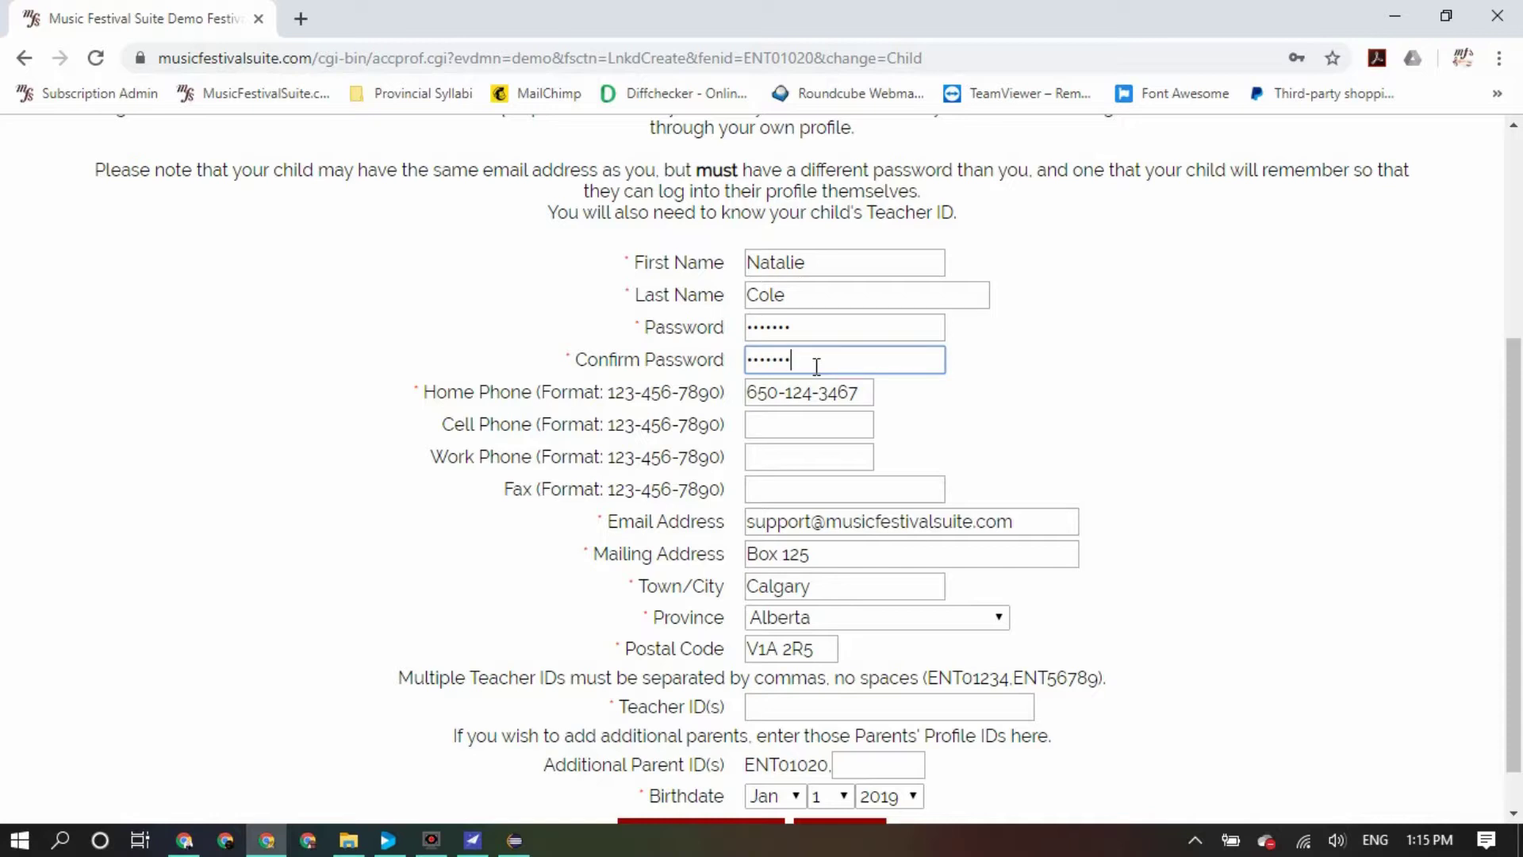
# Replace the prefilled e-mail with the child's address and enter the teacher ID
pyautogui.tripleClick(823, 523)
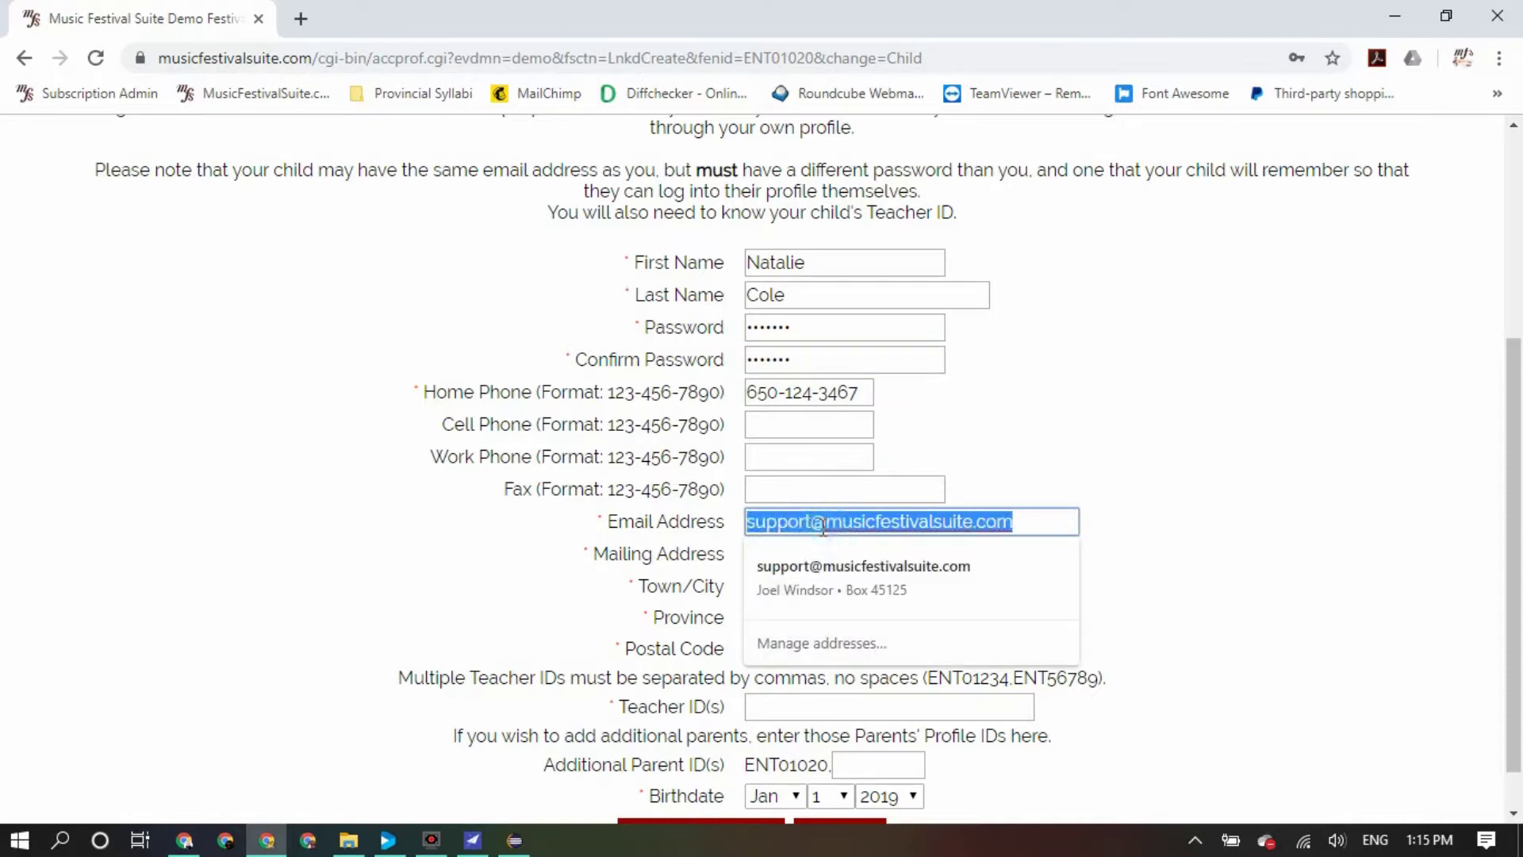
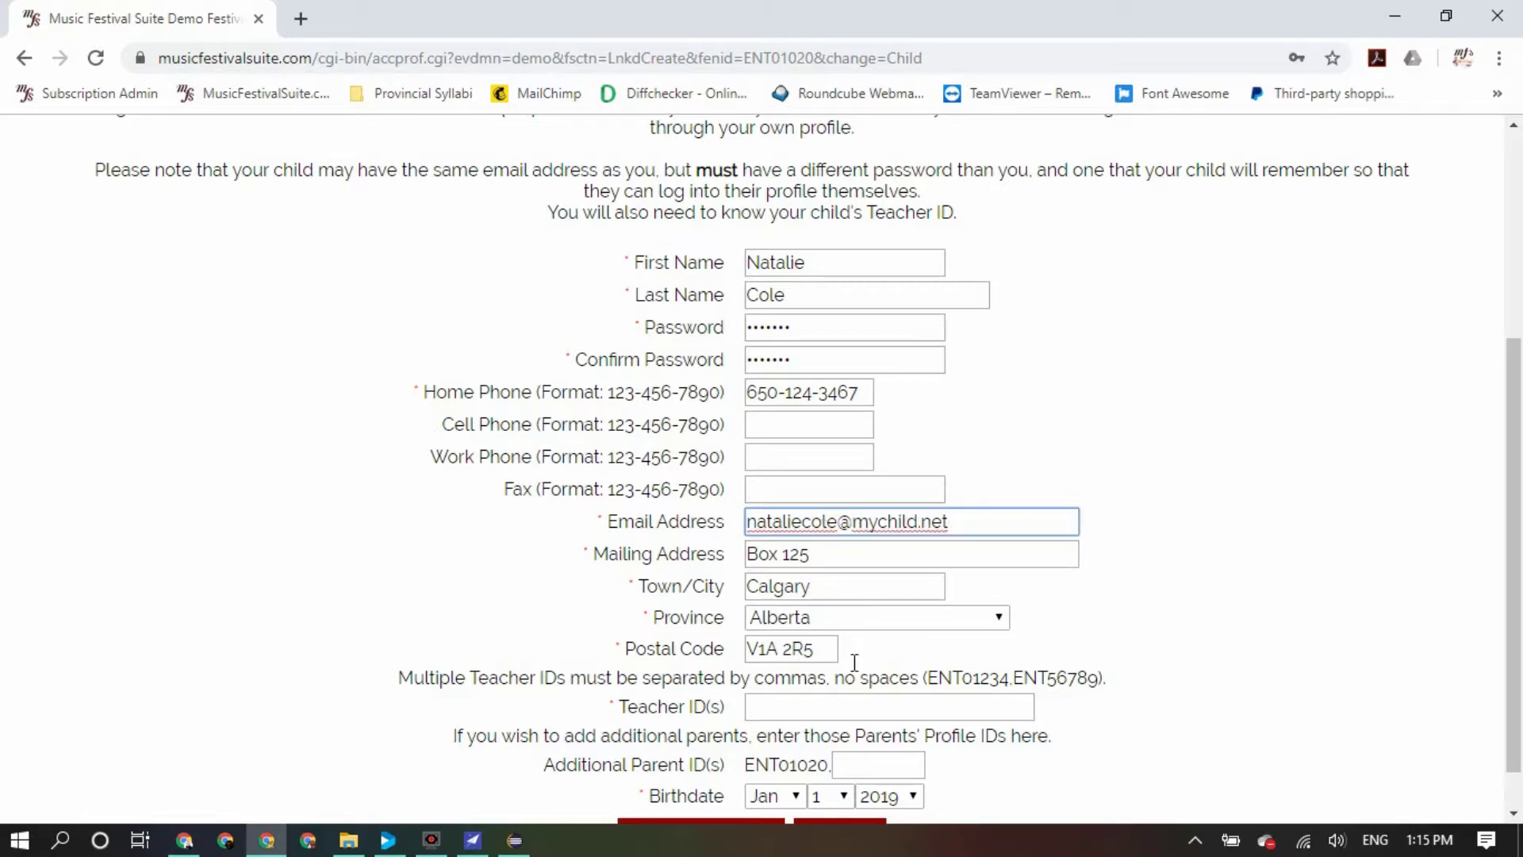
pyautogui.scroll(-1, 897, 674)
pyautogui.click(897, 655)
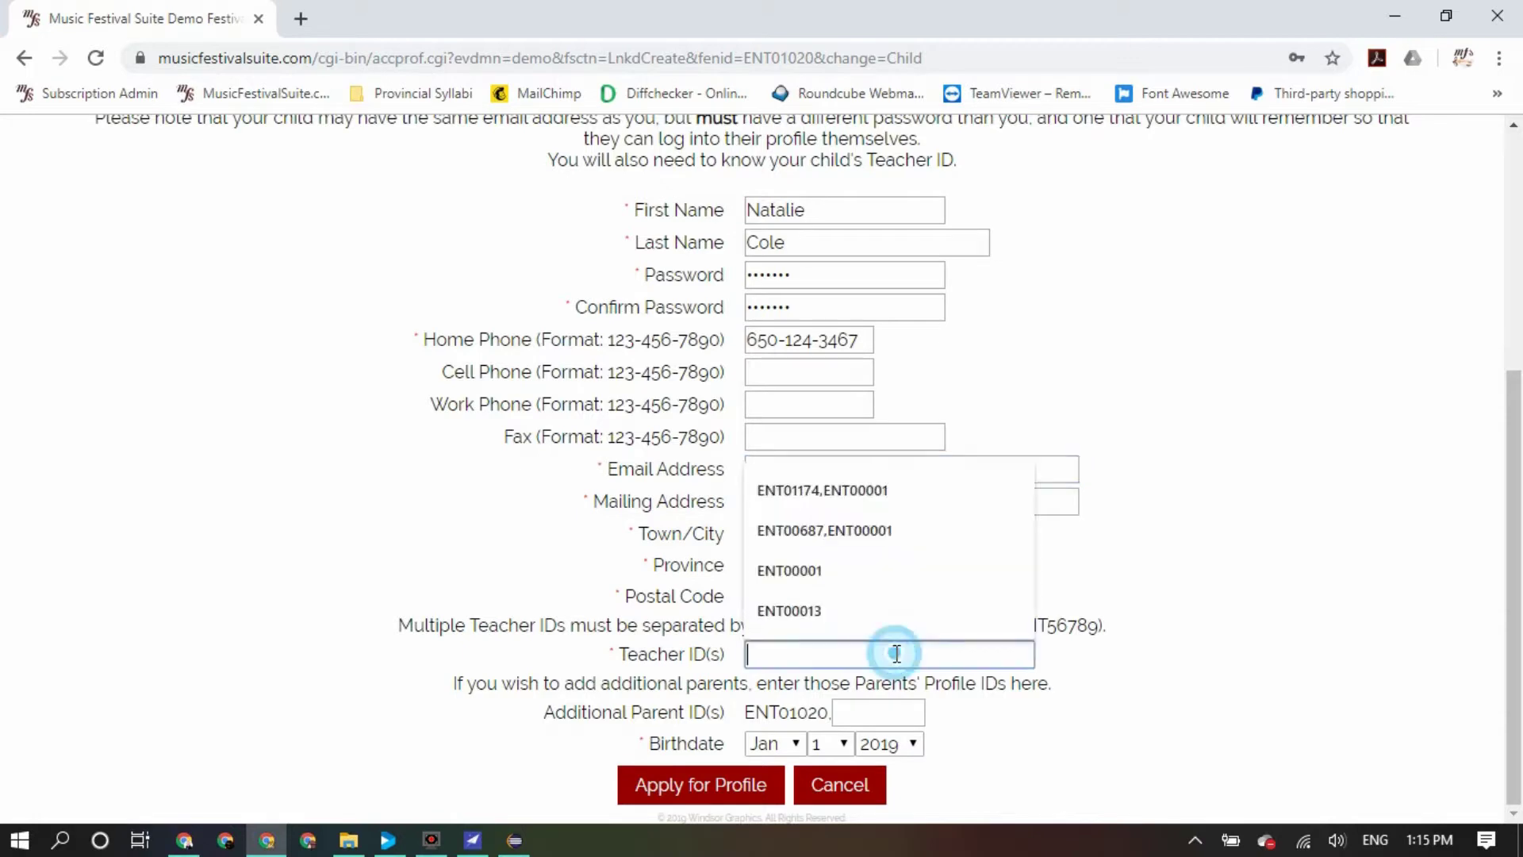
pyautogui.write('ENT01020')
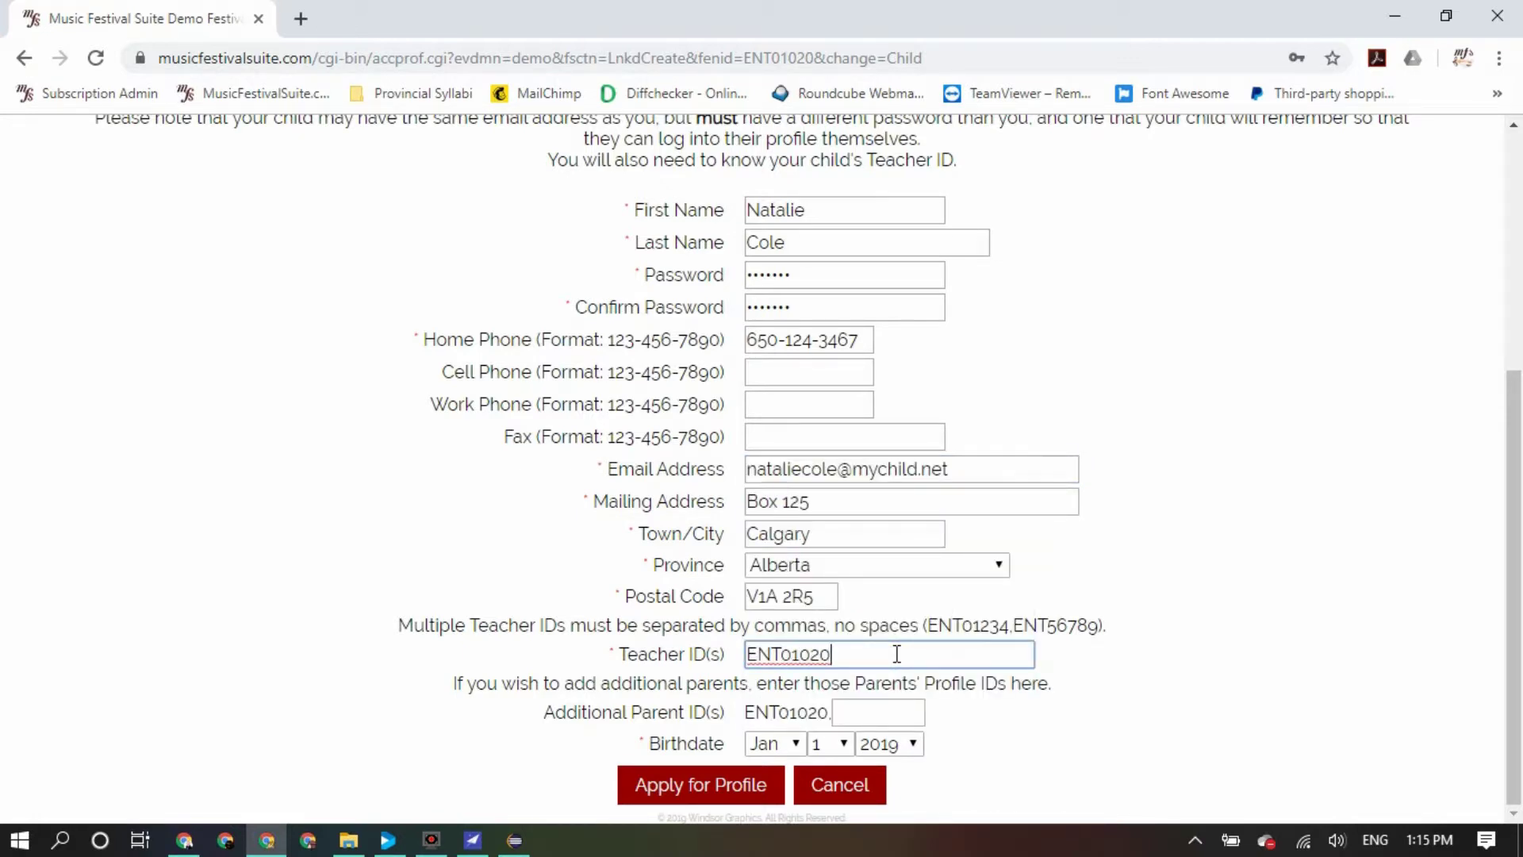
# Set the birthdate to Jul 20 2009 and apply for the profile
pyautogui.click(797, 746)
pyautogui.click(786, 532)
pyautogui.click(839, 744)
pyautogui.click(822, 640)
pyautogui.click(890, 743)
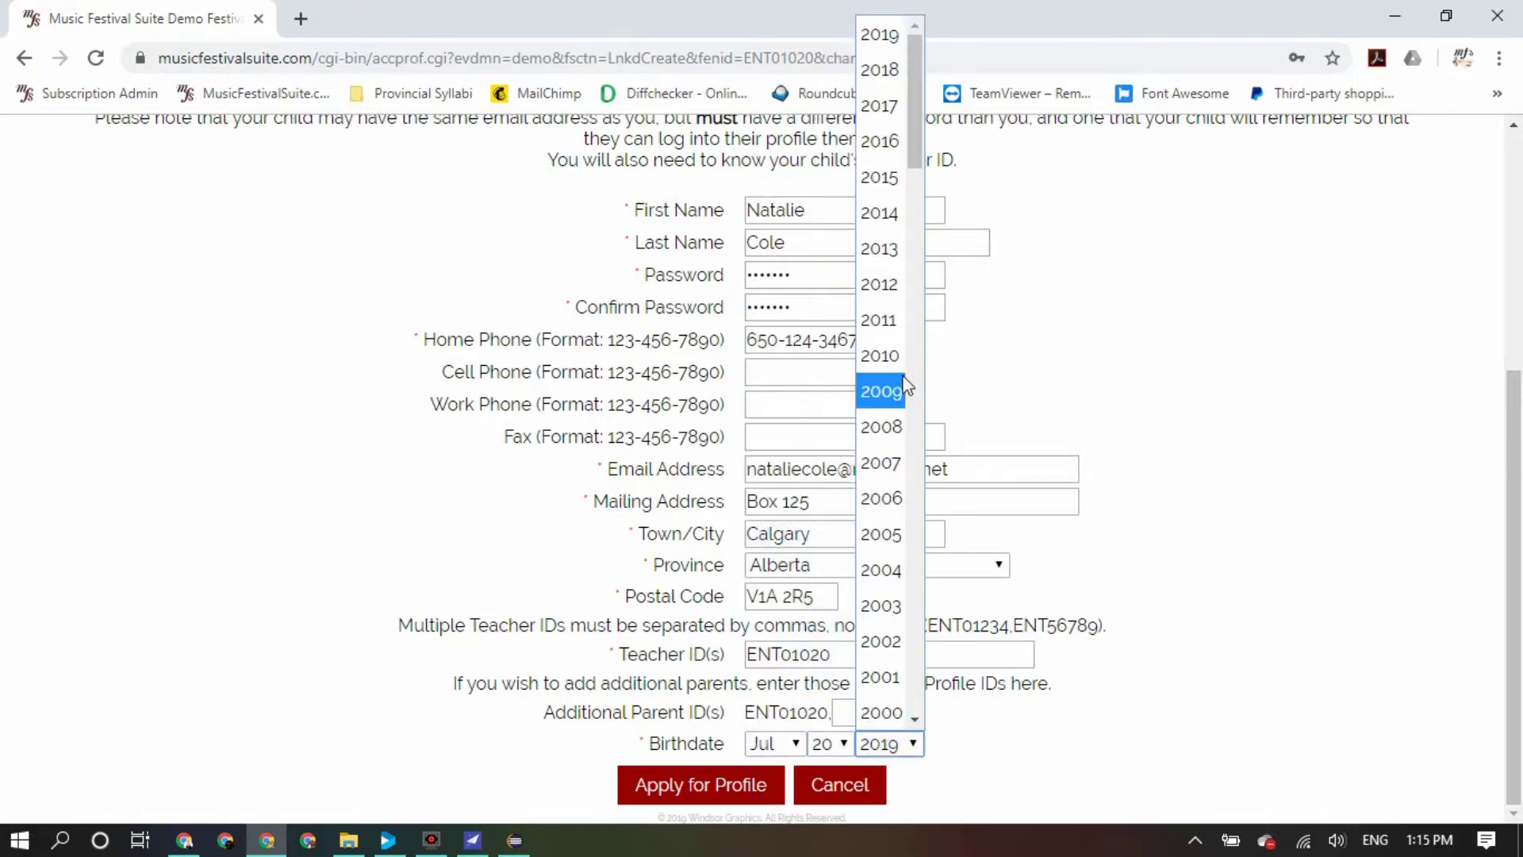
pyautogui.click(878, 398)
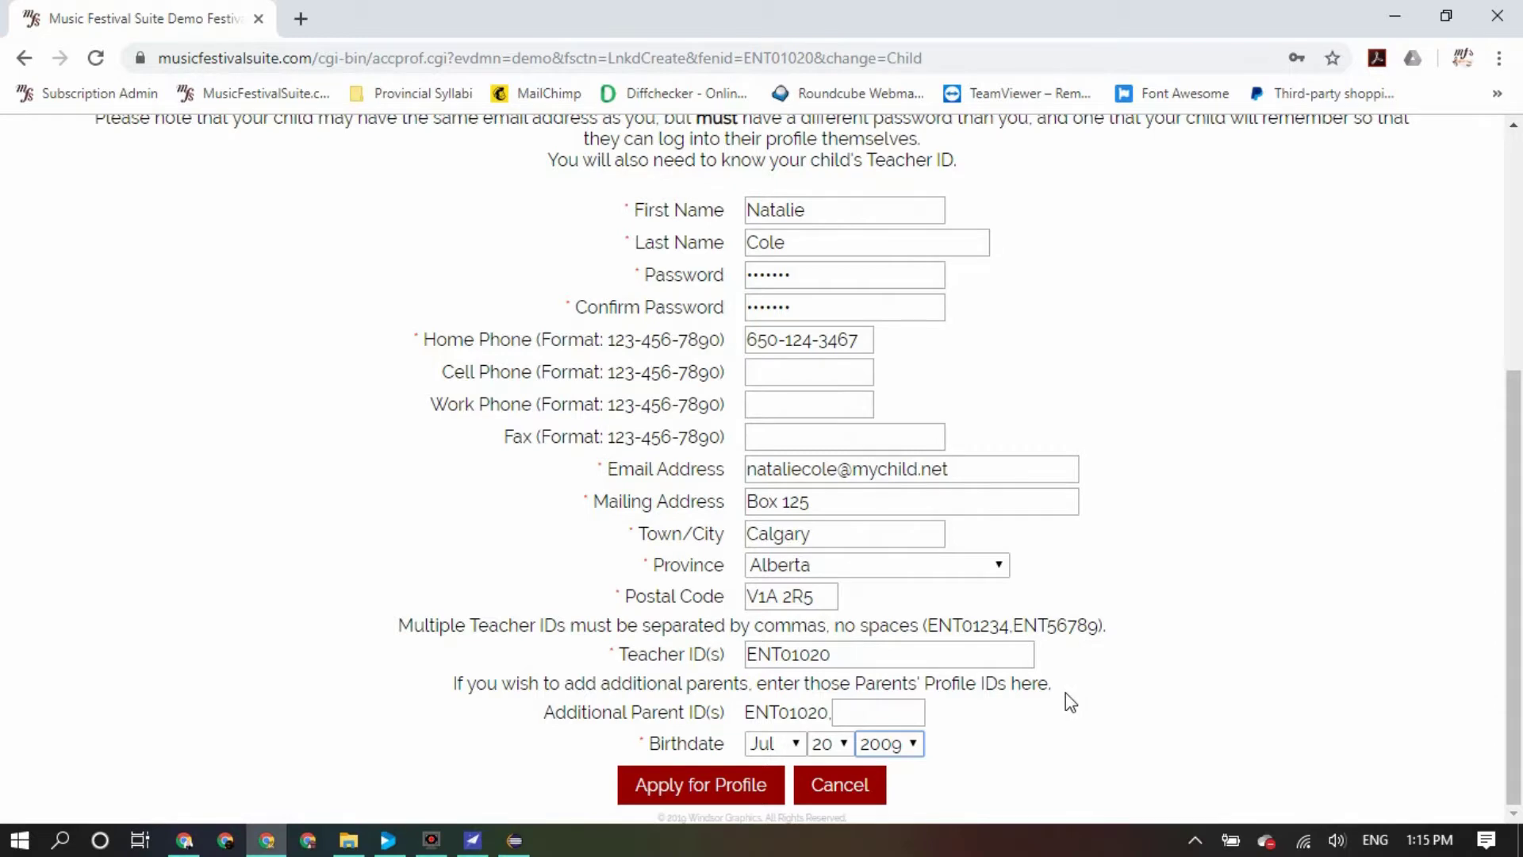
pyautogui.click(719, 787)
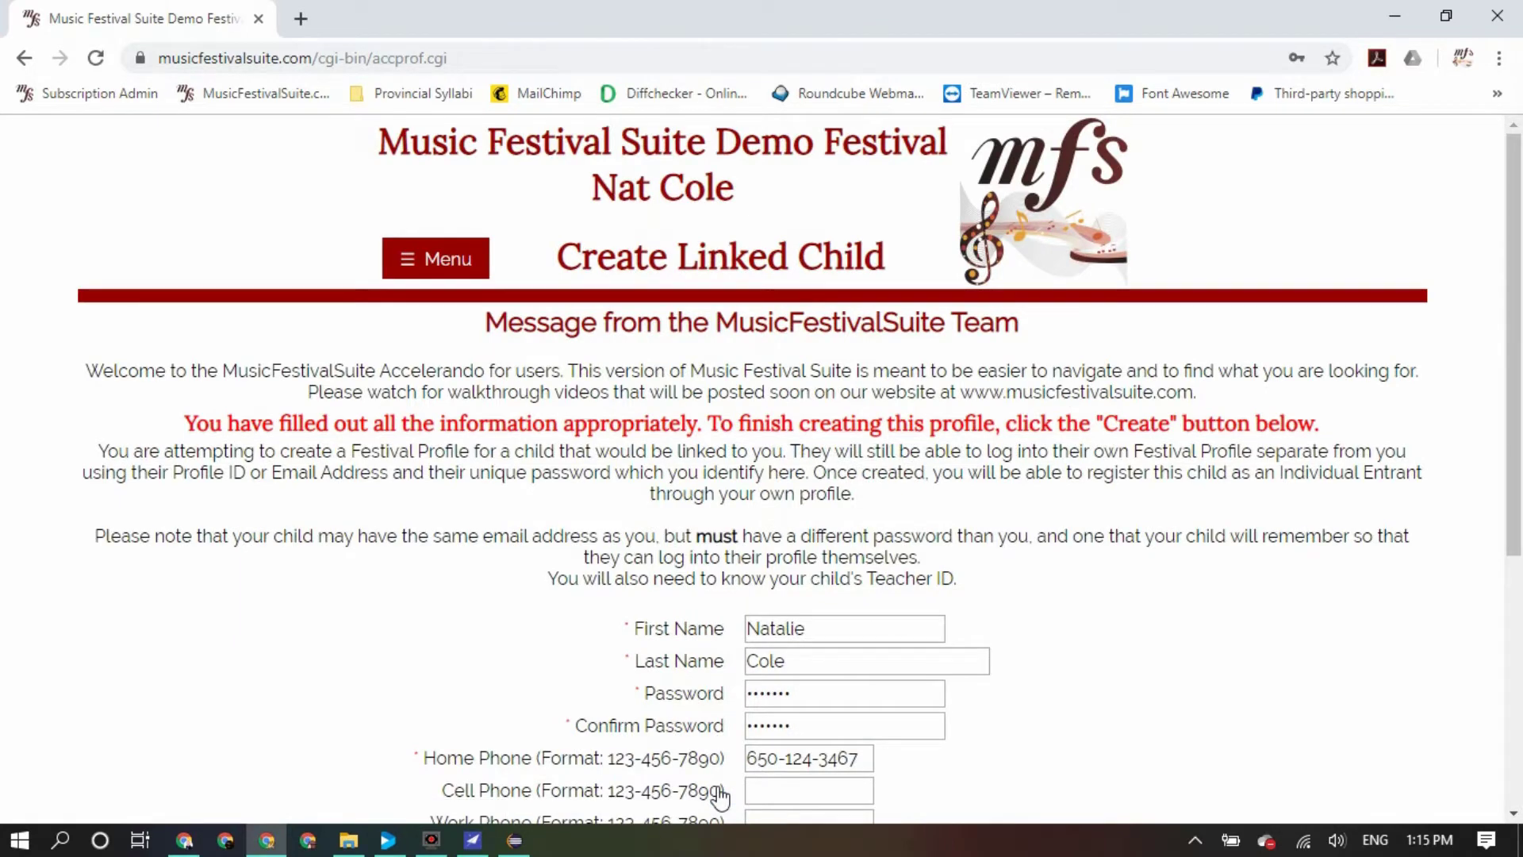
# Create the child's linked profile from the review page
pyautogui.scroll(-5, 690, 662)
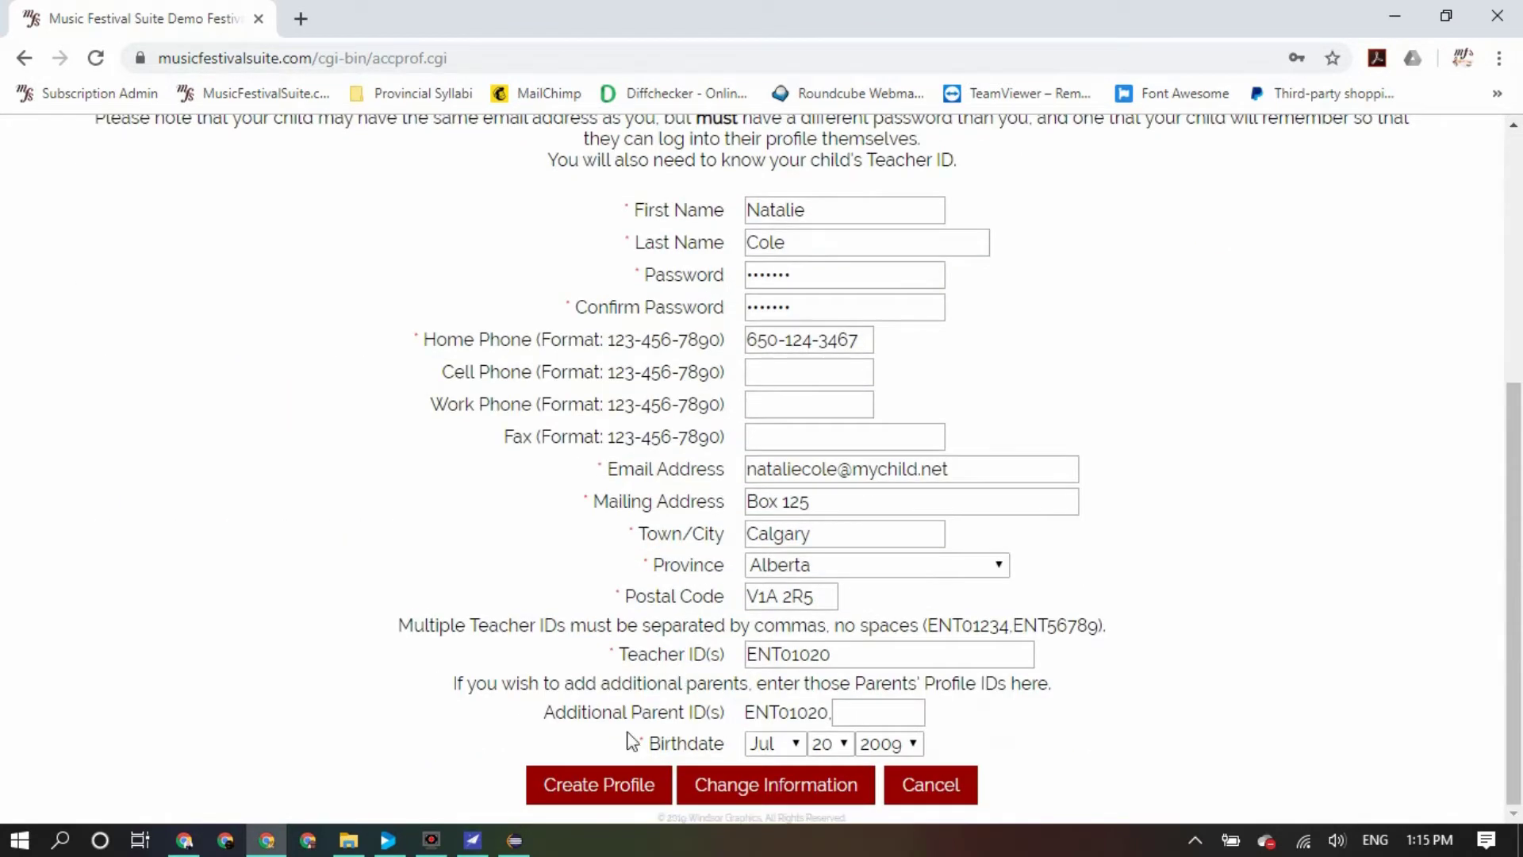
pyautogui.click(614, 788)
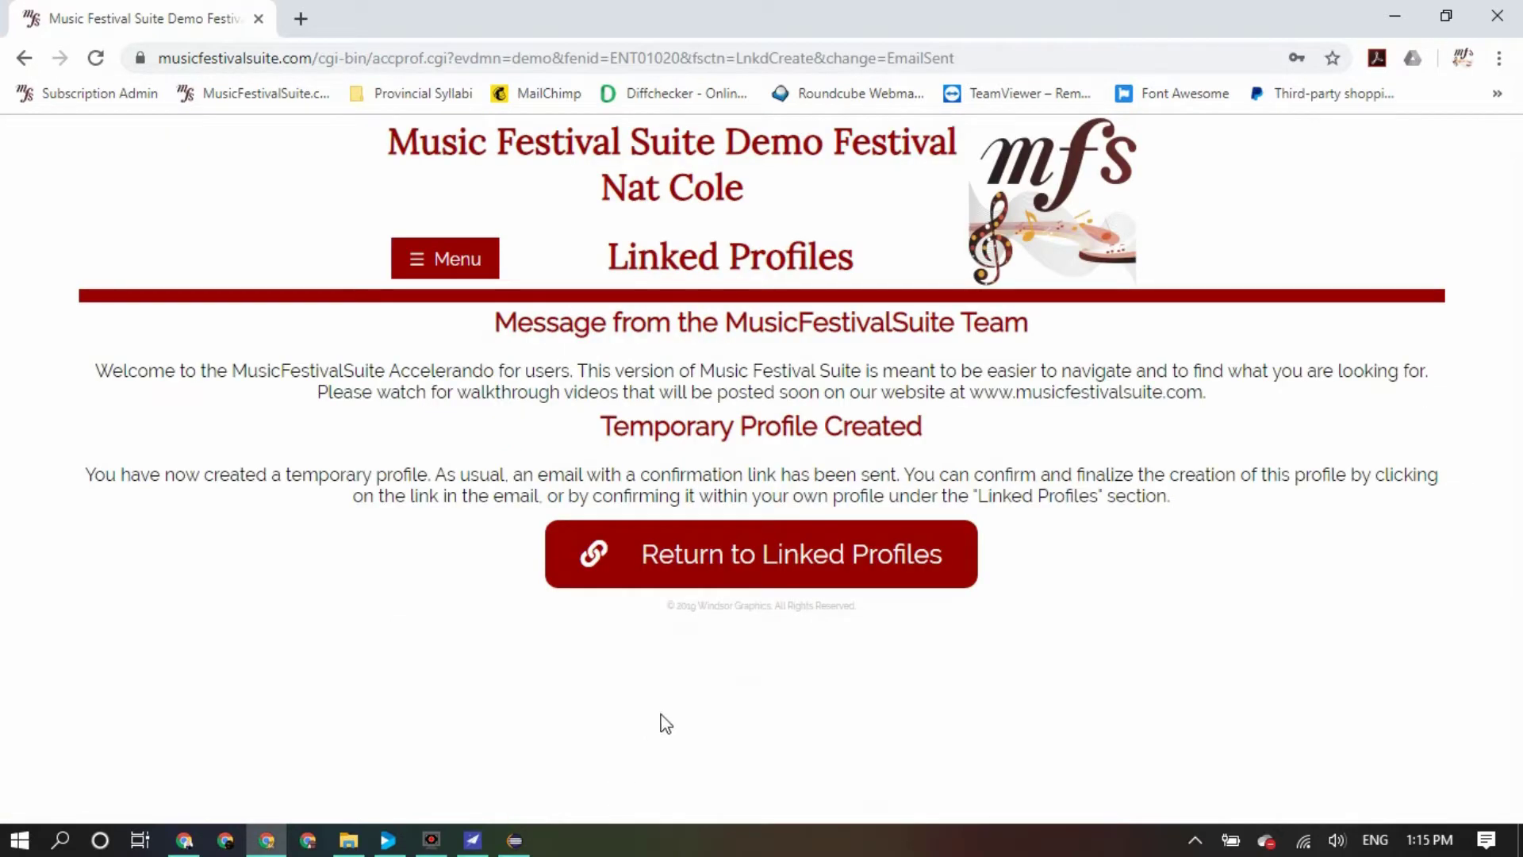
# Confirm the child's pending profile under Unconfirmed New Profiles
pyautogui.click(773, 565)
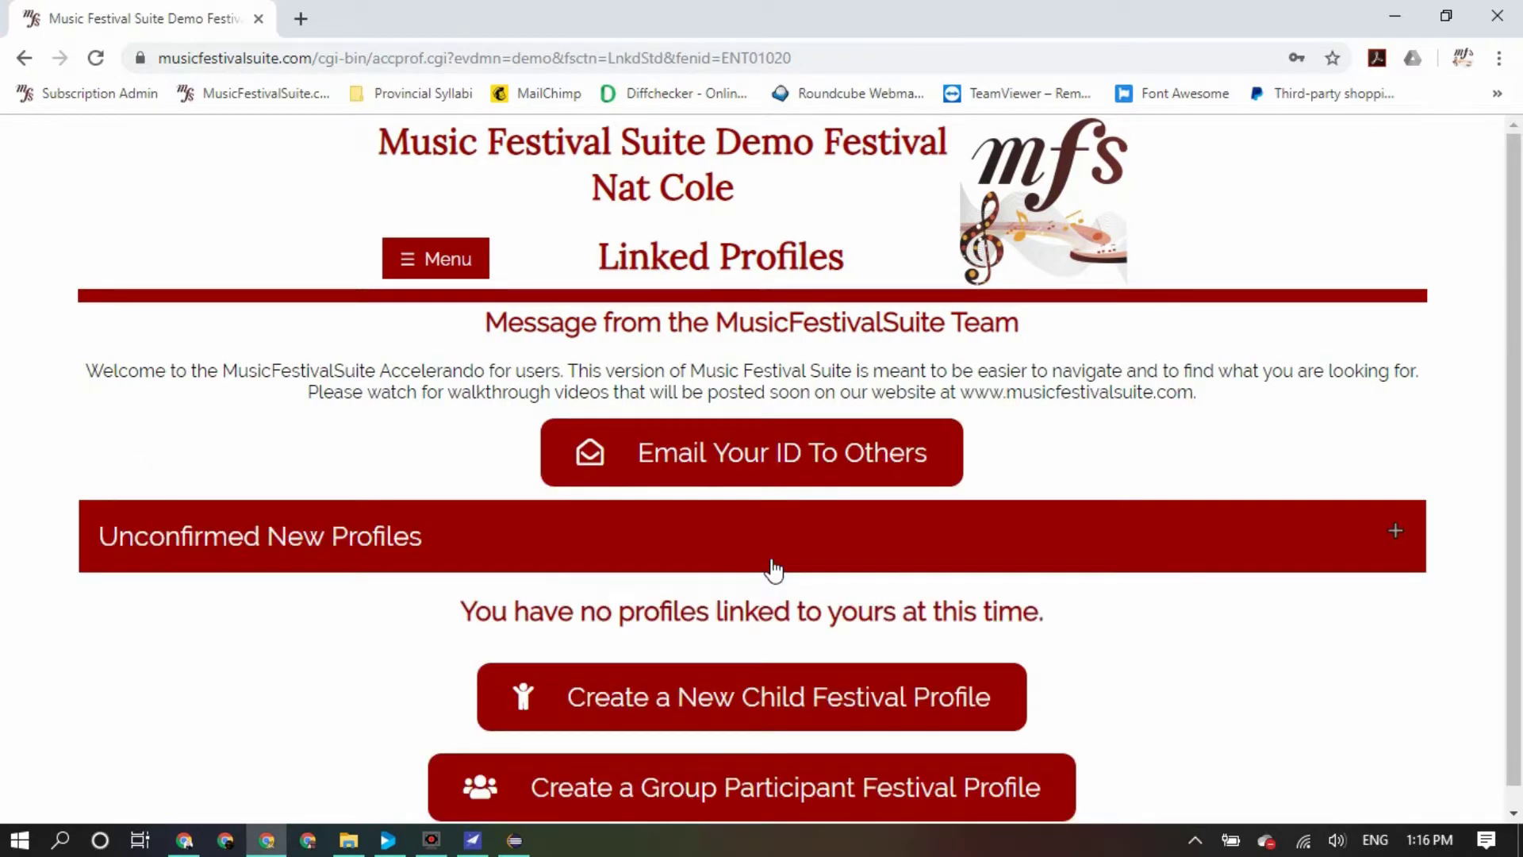
pyautogui.click(371, 554)
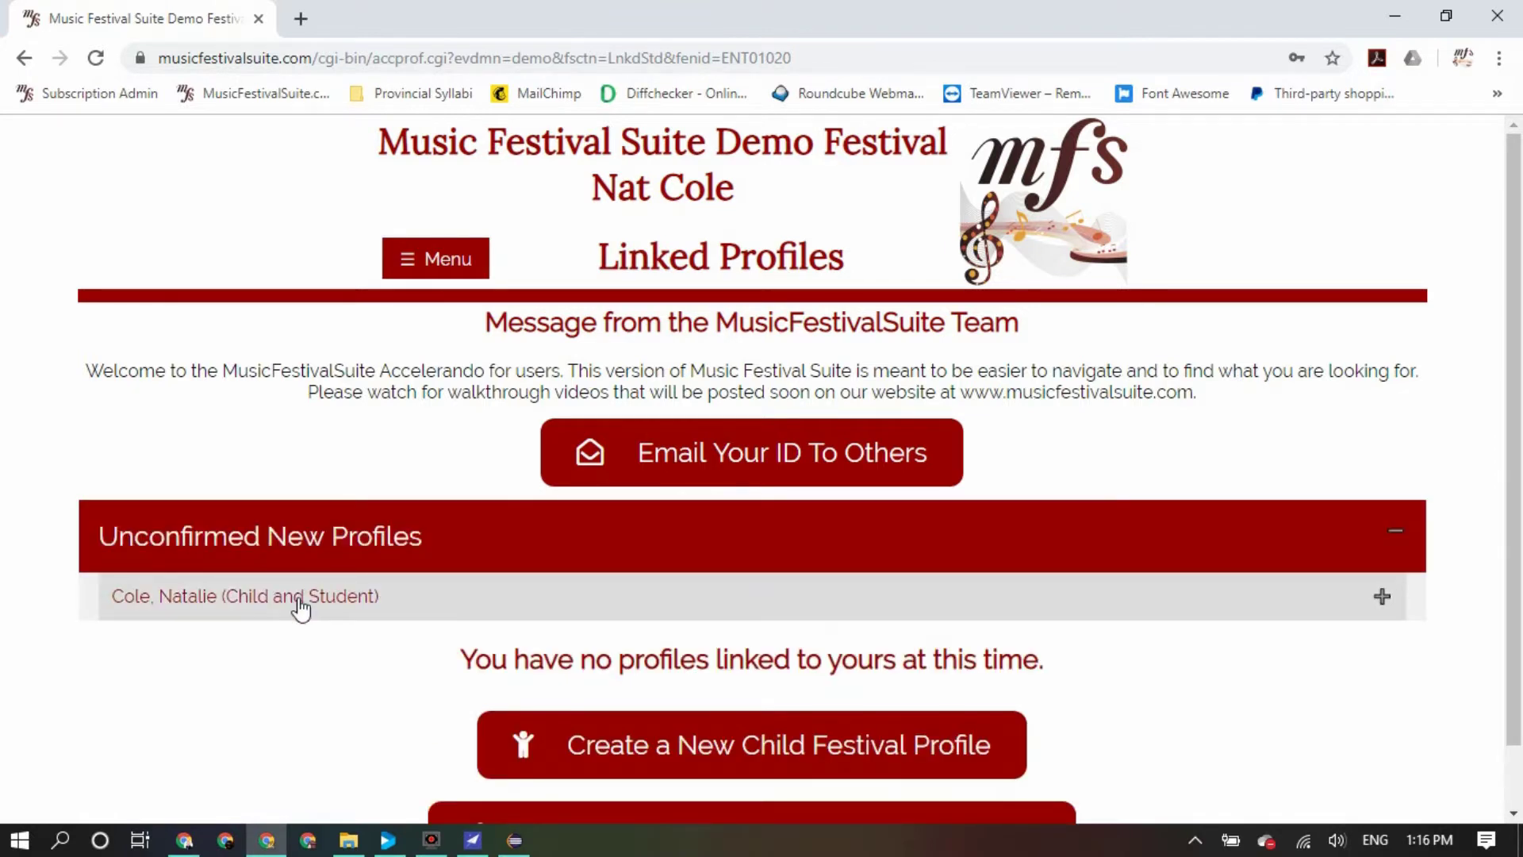
pyautogui.click(299, 601)
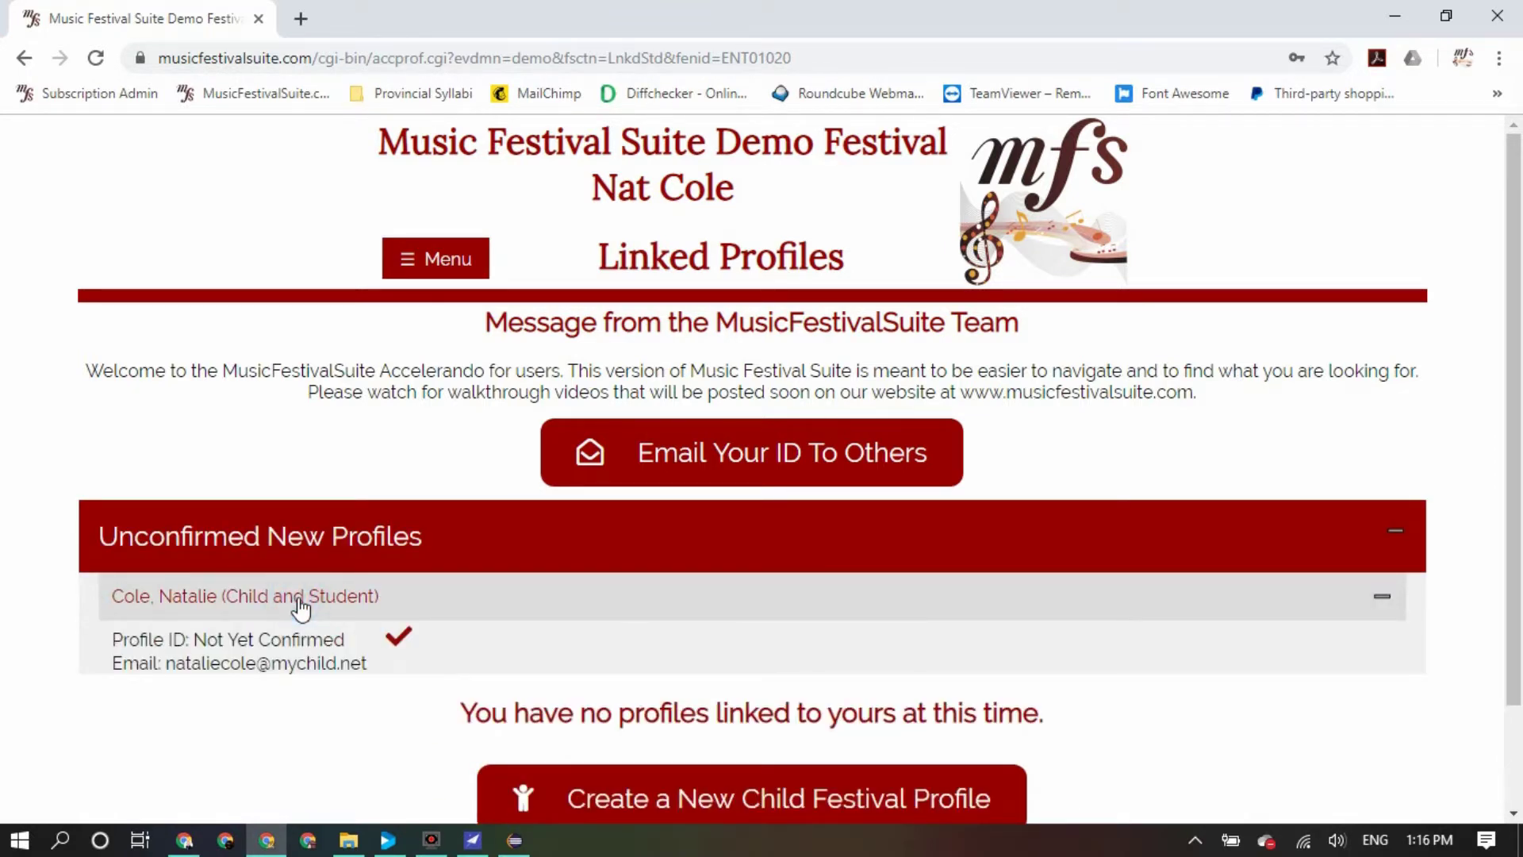
pyautogui.click(402, 642)
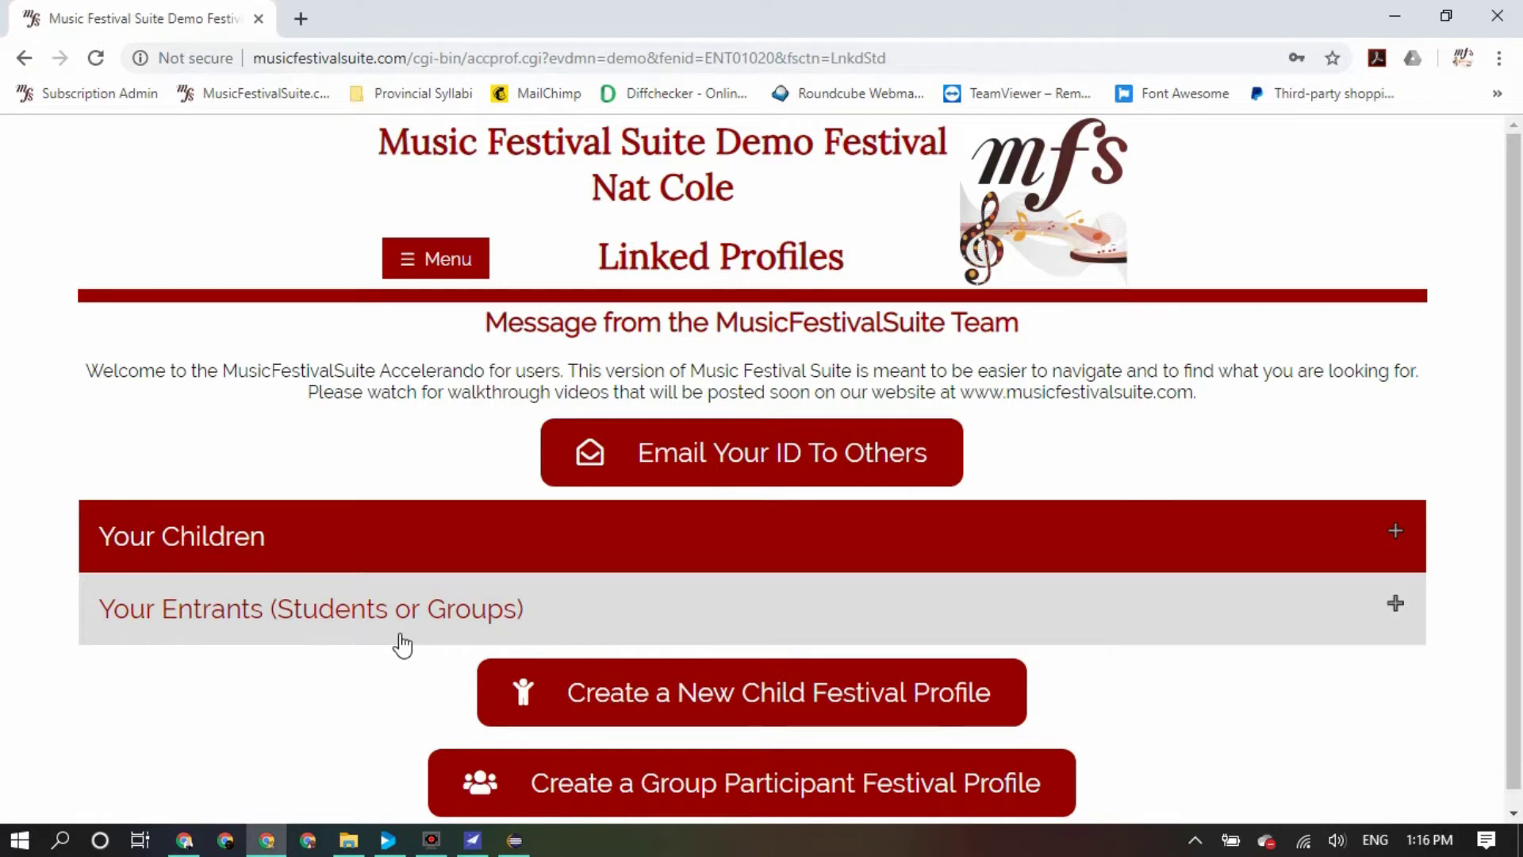
# Check that the child now appears under Your Children and Your Entrants
pyautogui.click(418, 534)
pyautogui.click(406, 596)
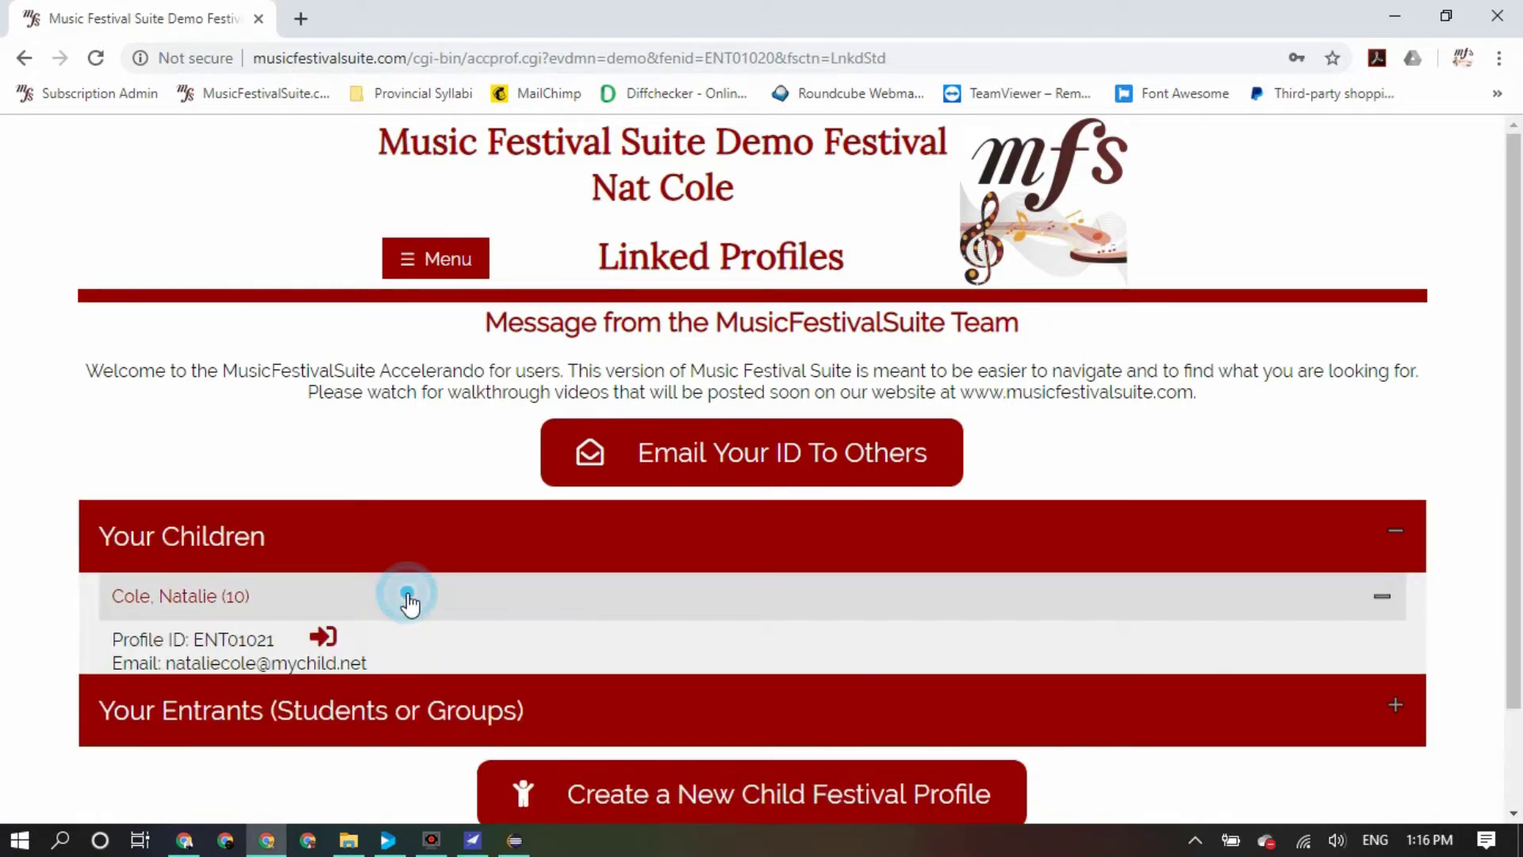
pyautogui.click(409, 602)
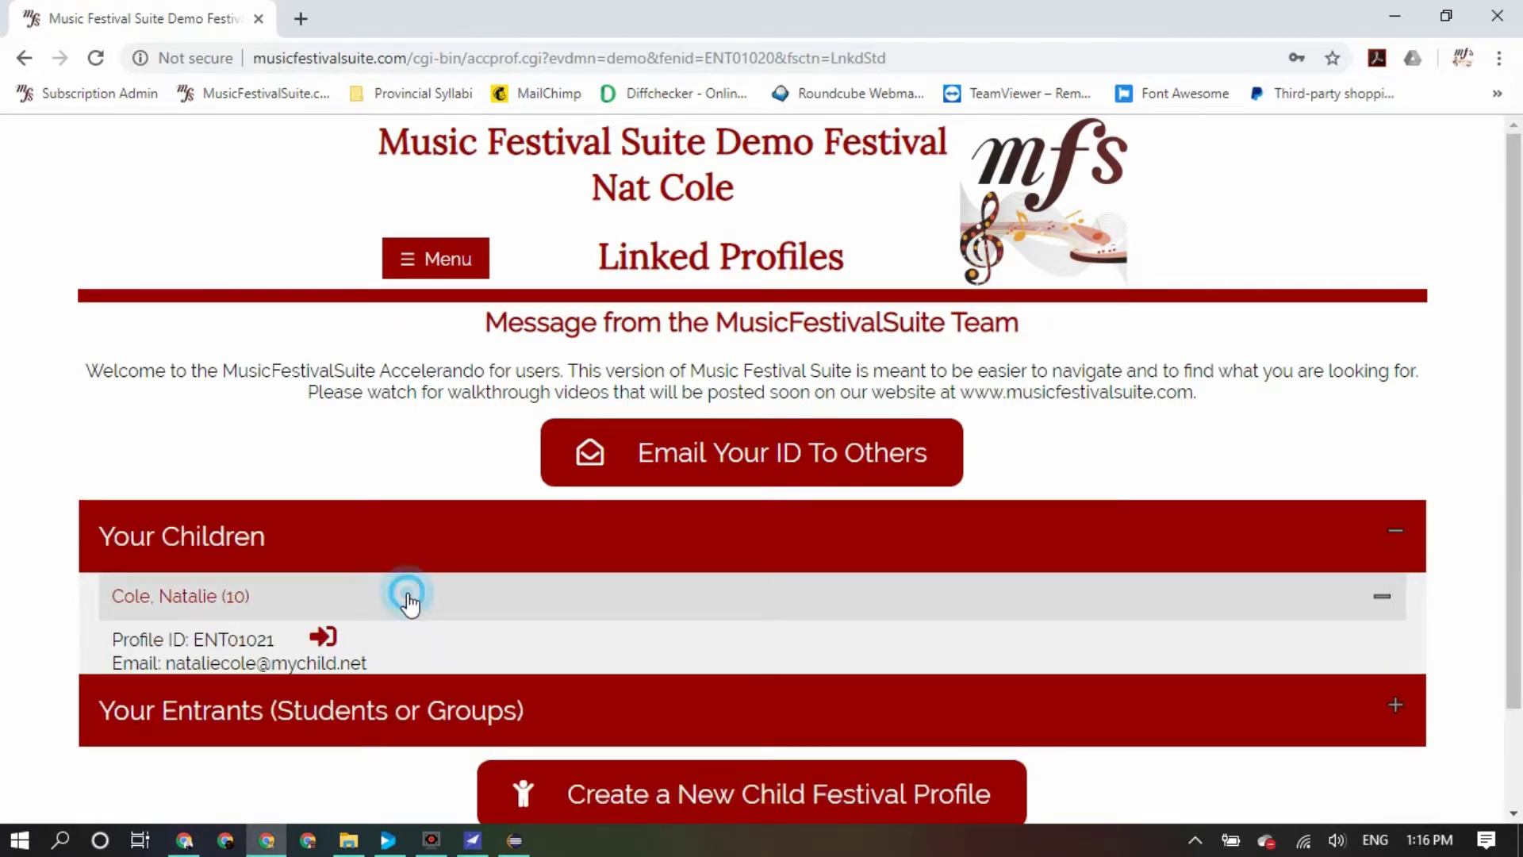
pyautogui.click(391, 664)
pyautogui.scroll(-1, 391, 658)
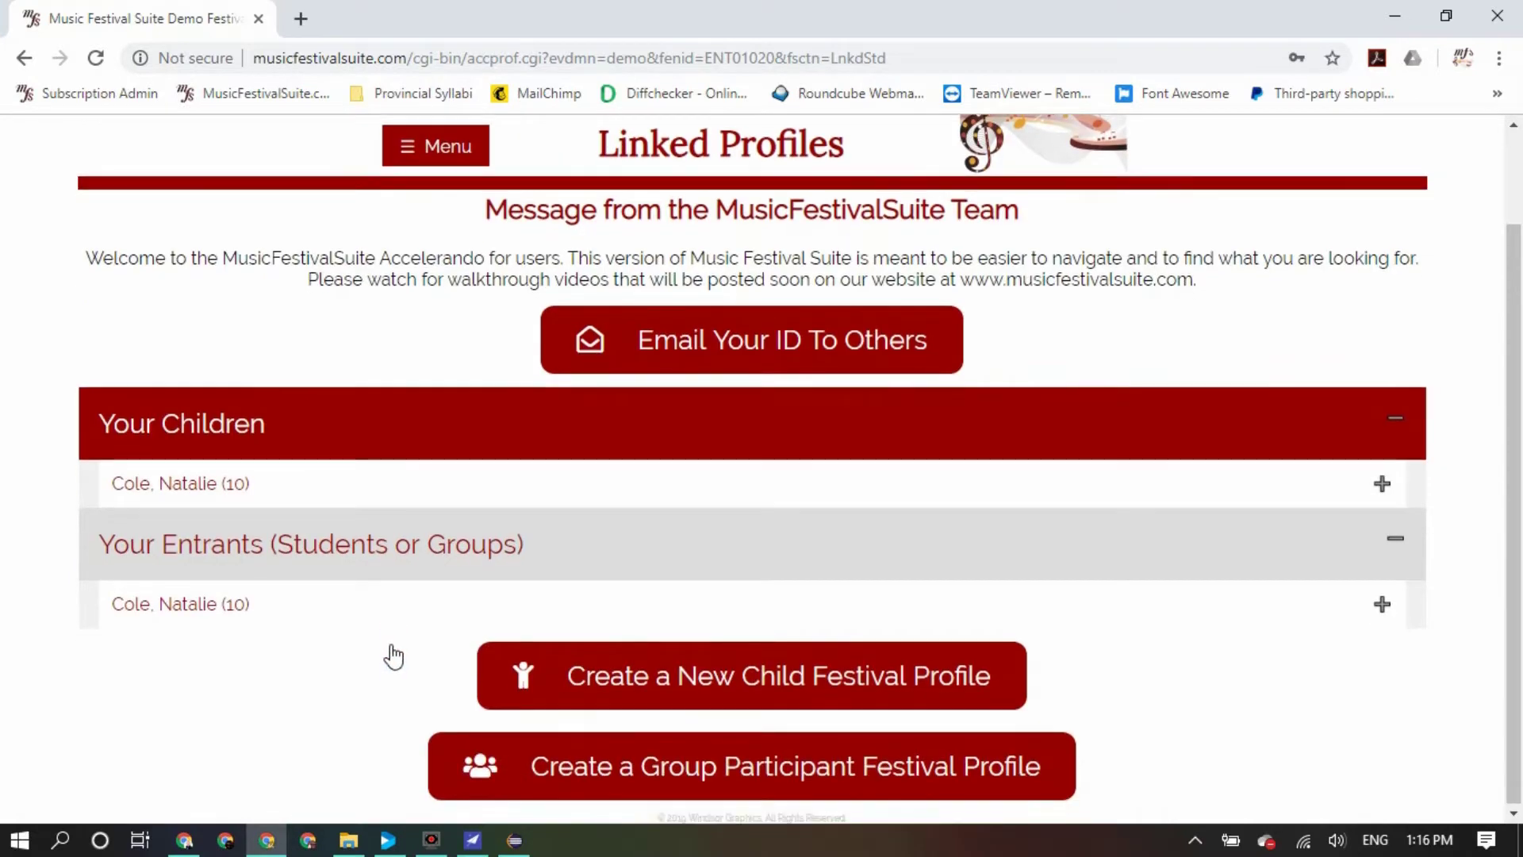
pyautogui.click(391, 615)
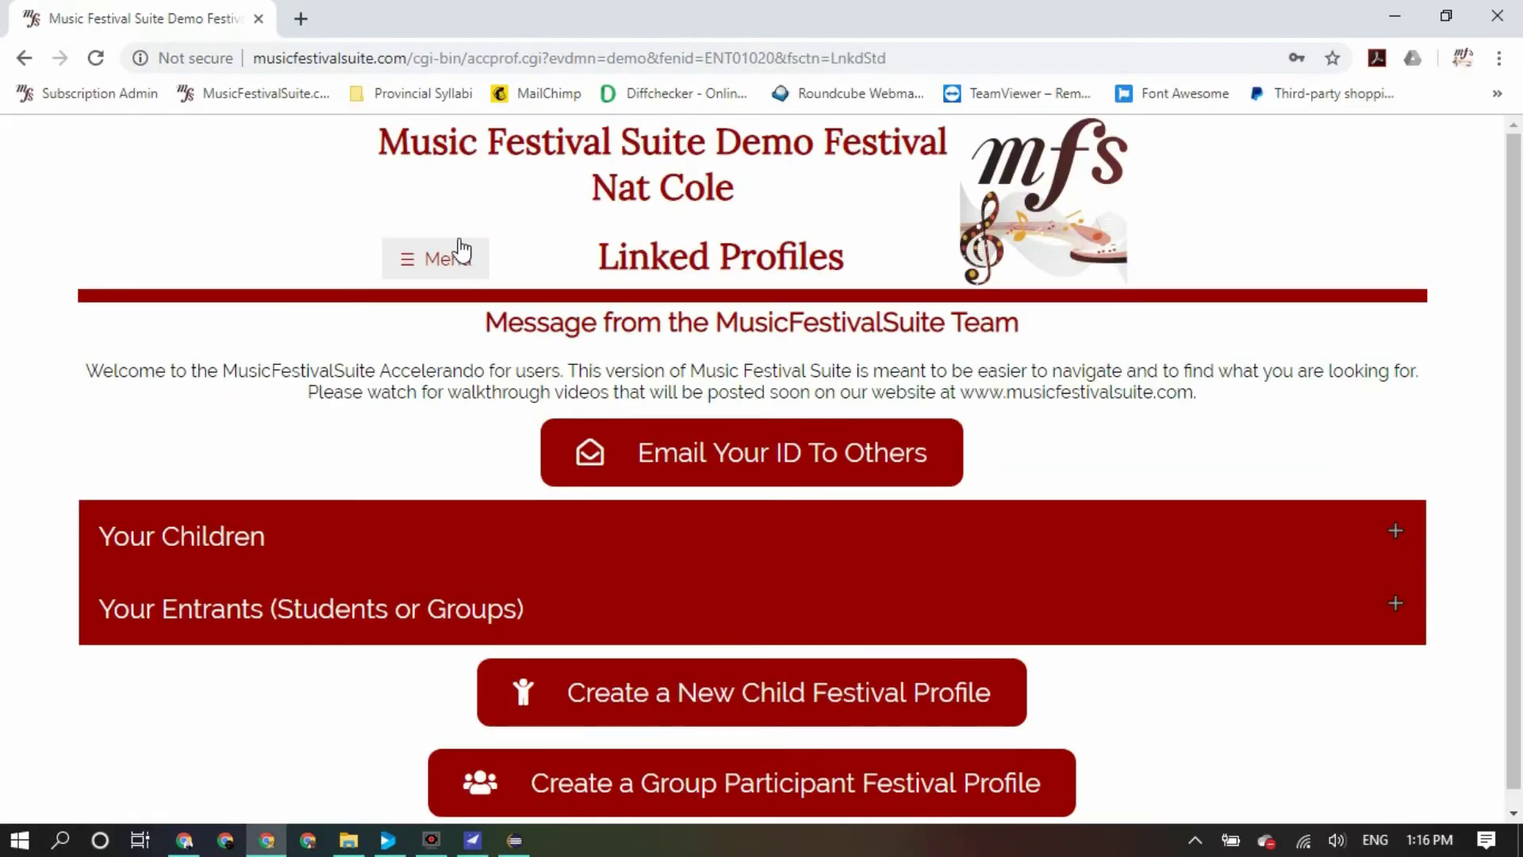
# Open Websites and expand the demo festival and MusicFestivalSuite.com websites-and-emails sections
pyautogui.click(437, 268)
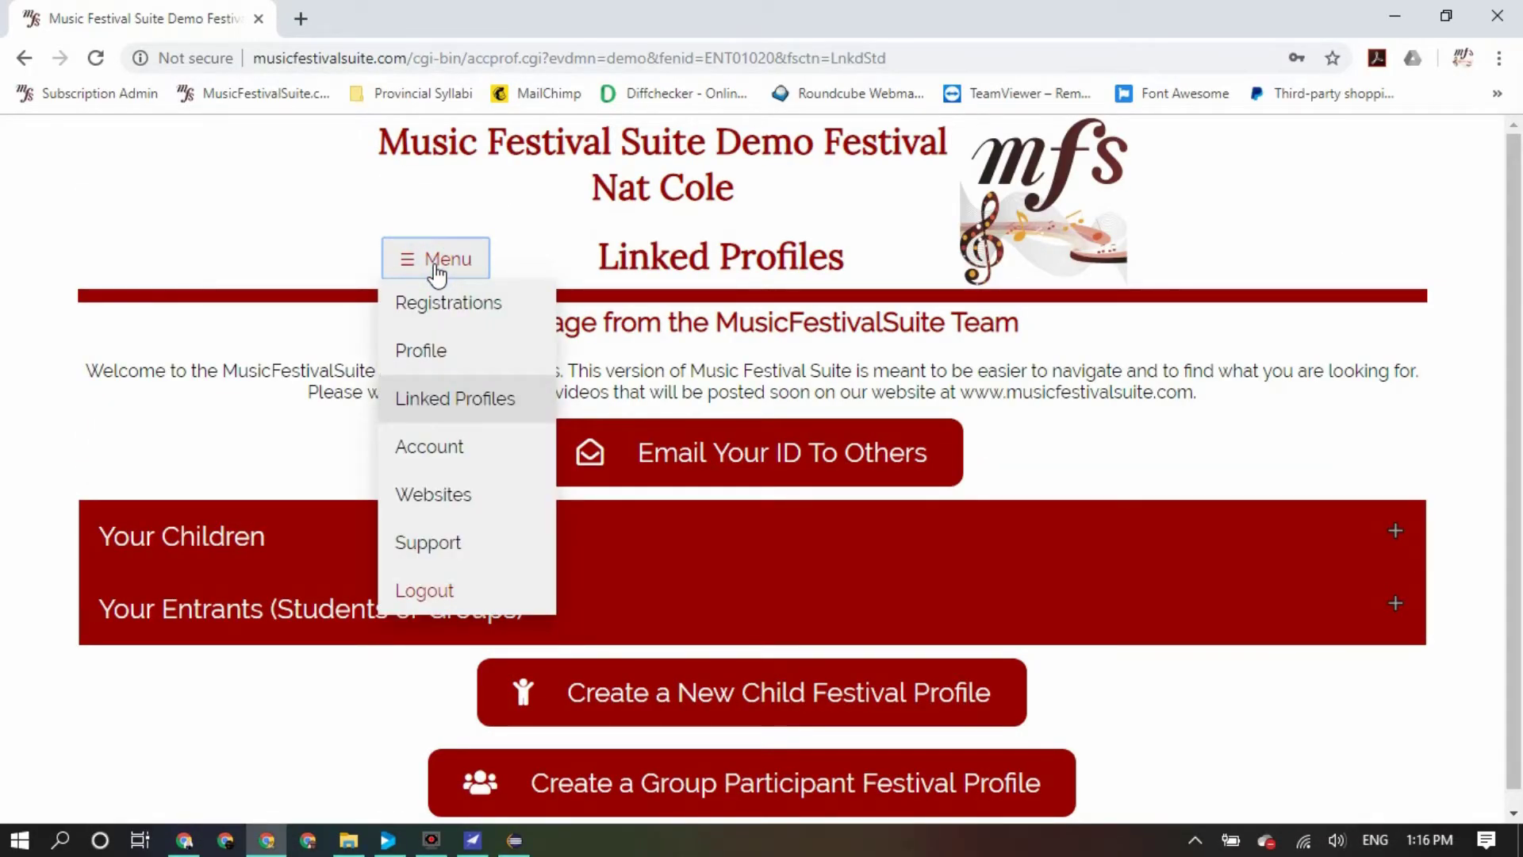
pyautogui.click(442, 499)
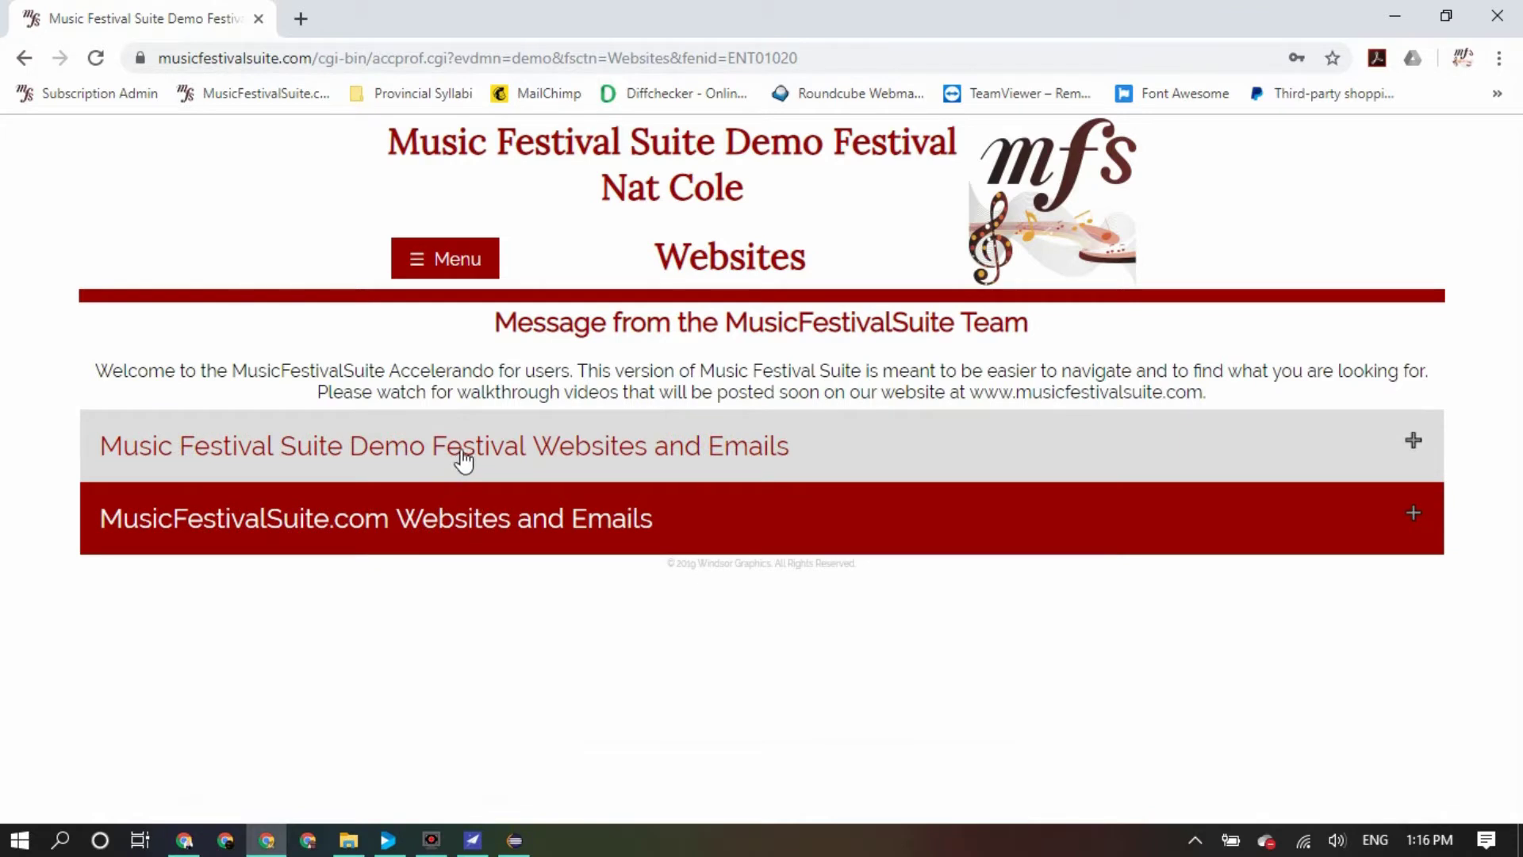
pyautogui.click(461, 455)
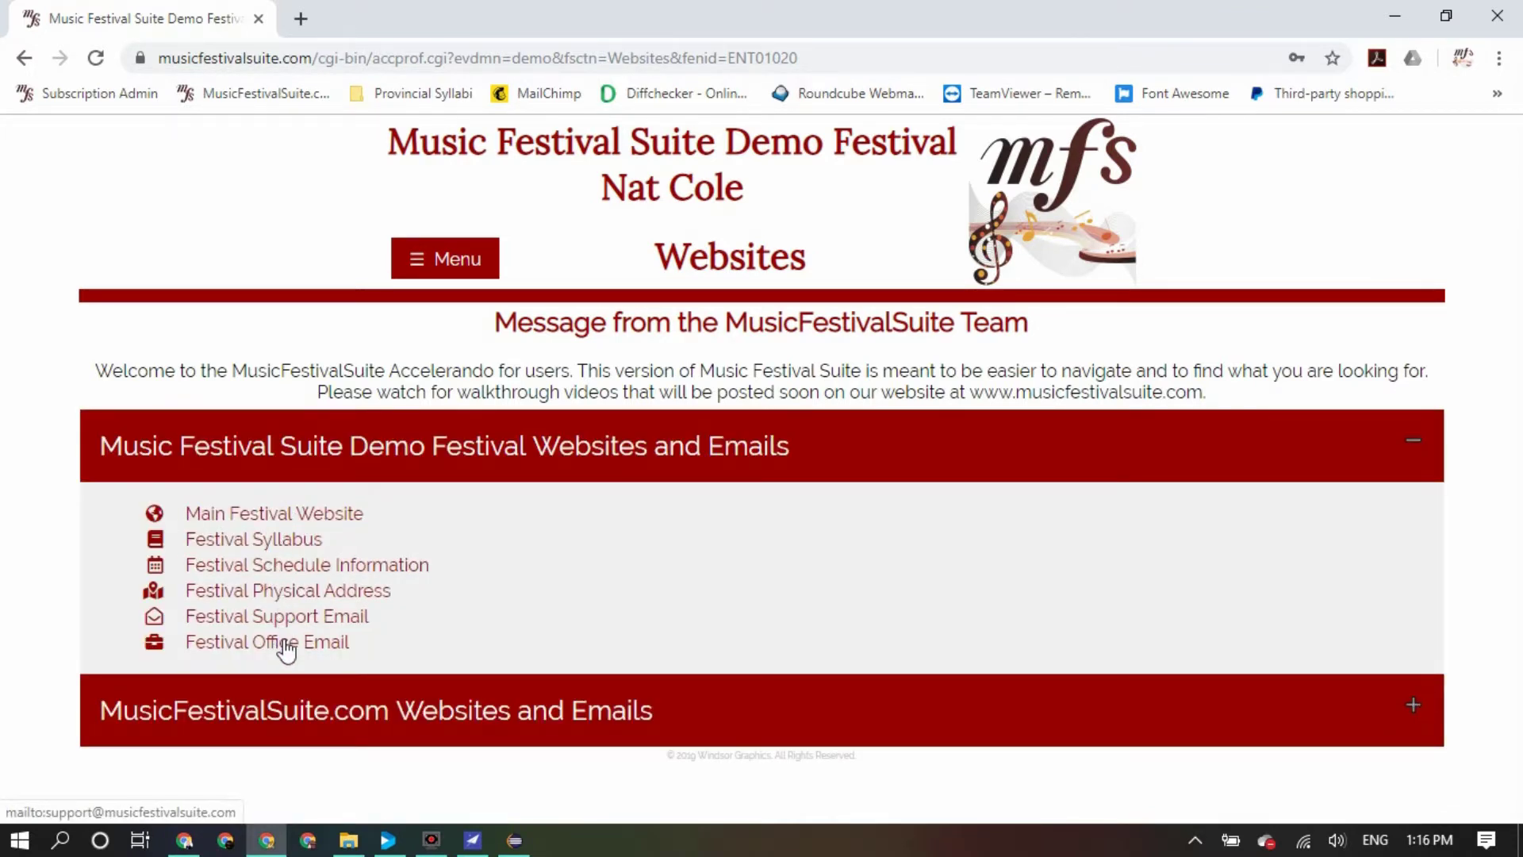
pyautogui.click(605, 708)
pyautogui.scroll(-1, 598, 622)
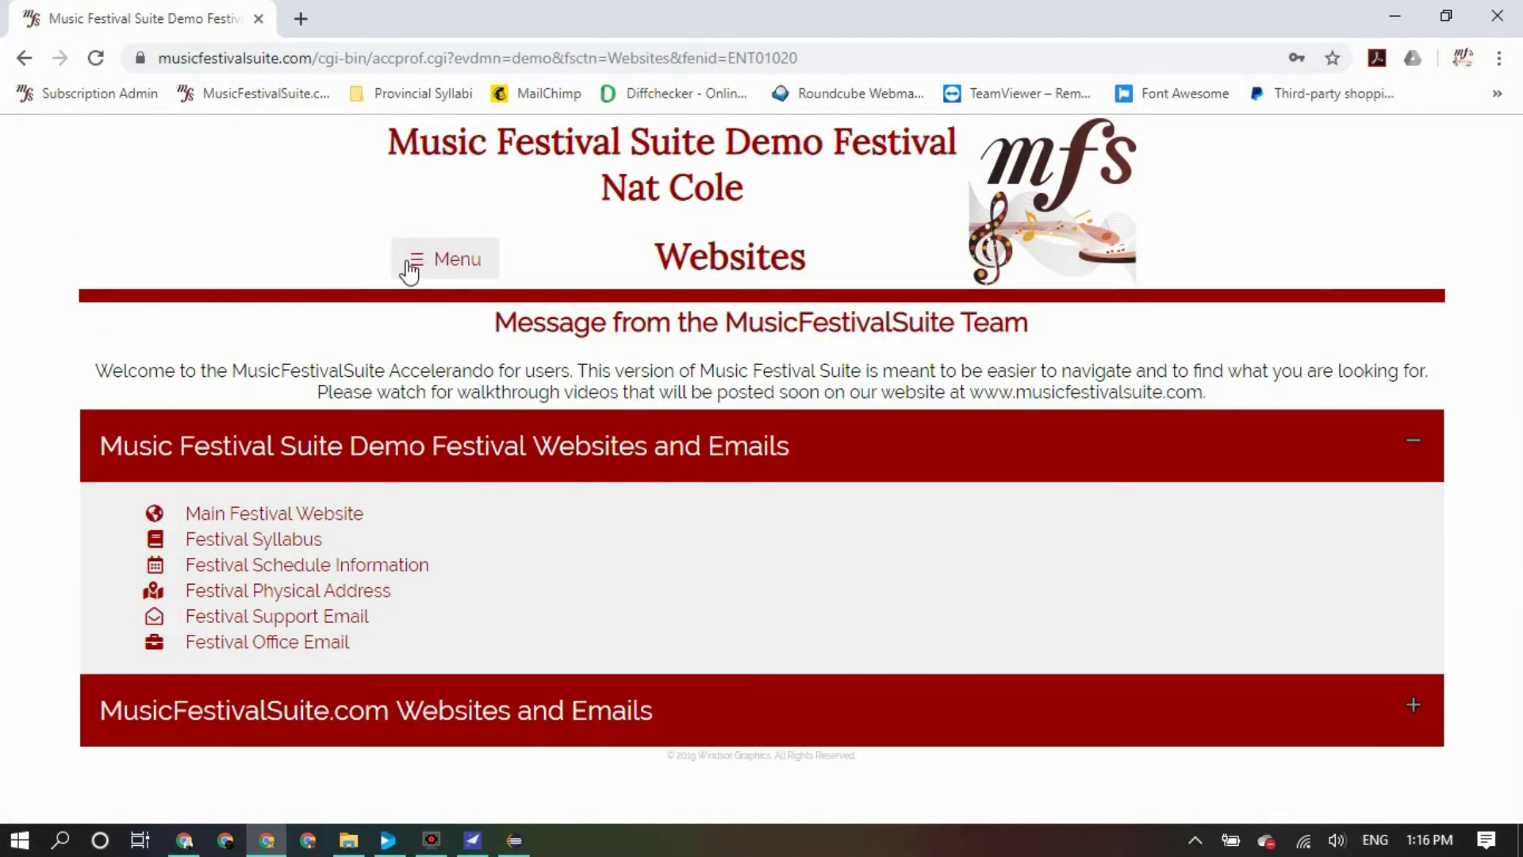
pyautogui.click(409, 264)
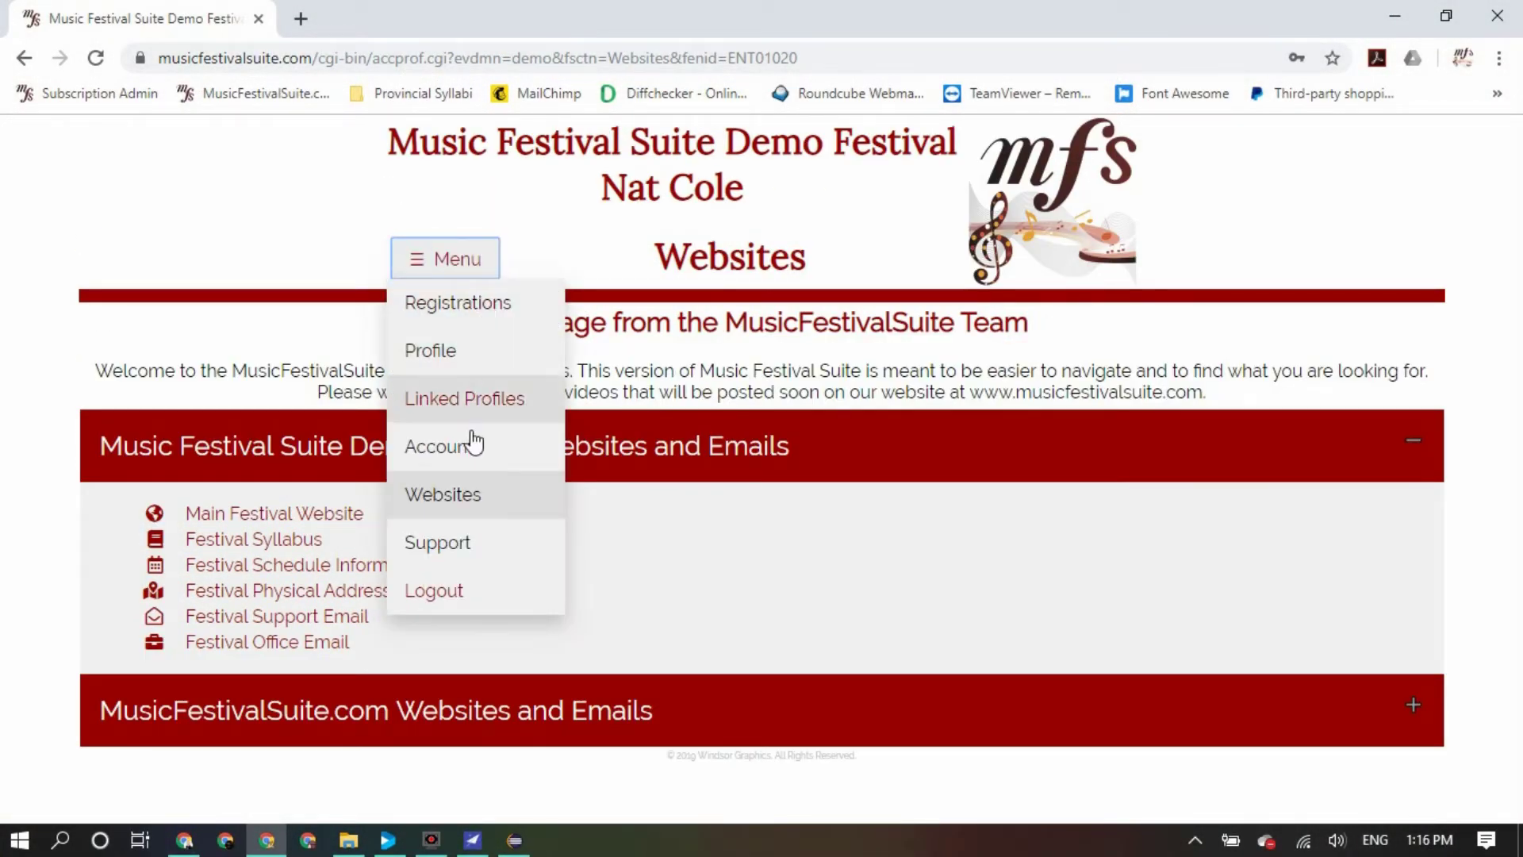
# Open the Support page and browse the Creating Profiles, Registering and Extra Help topics
pyautogui.click(437, 544)
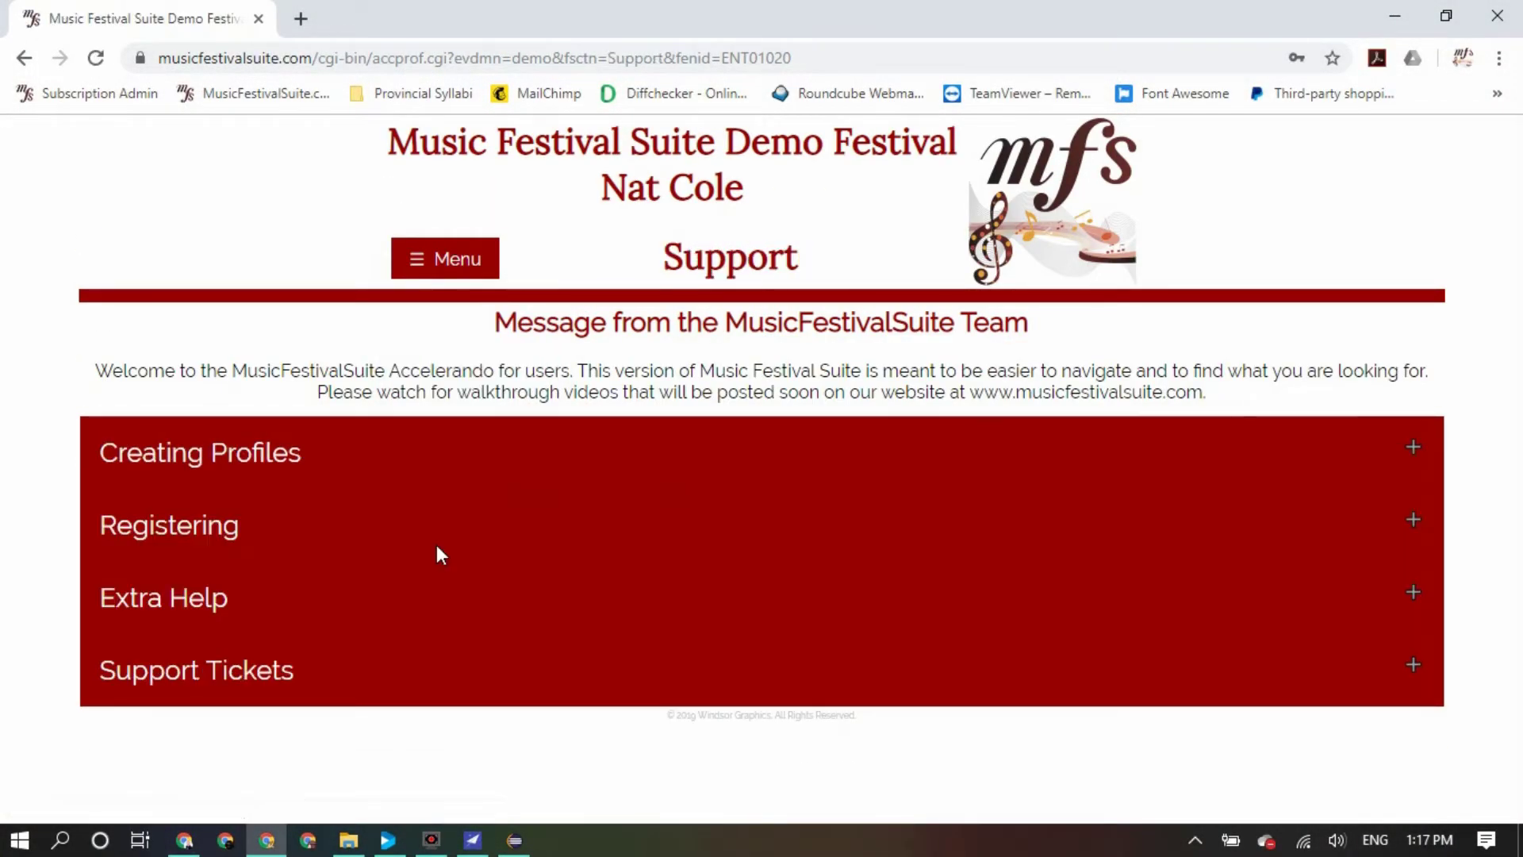
pyautogui.click(356, 474)
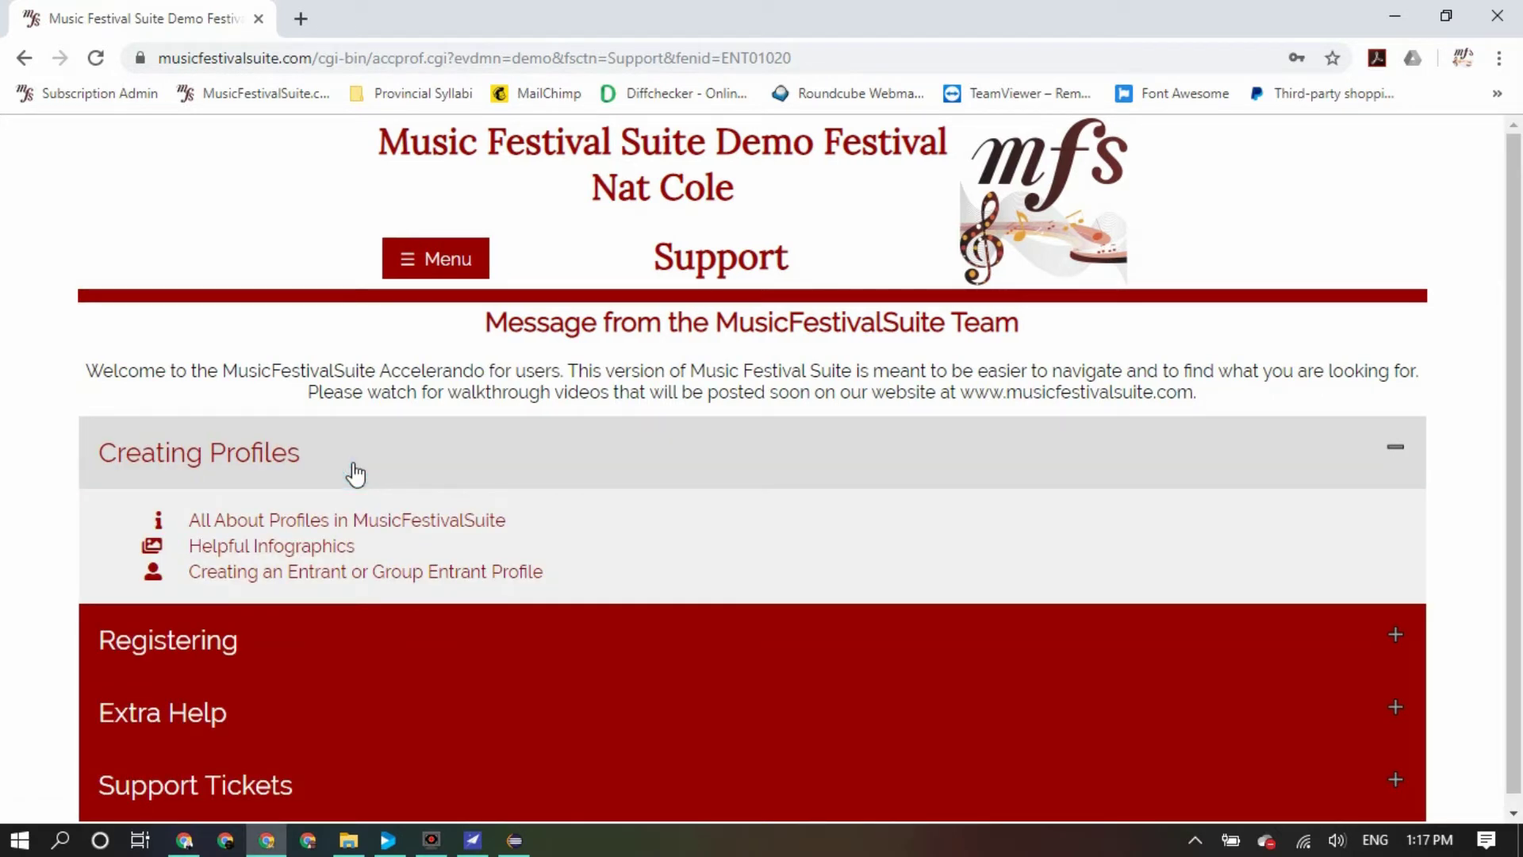
pyautogui.click(353, 472)
pyautogui.click(415, 525)
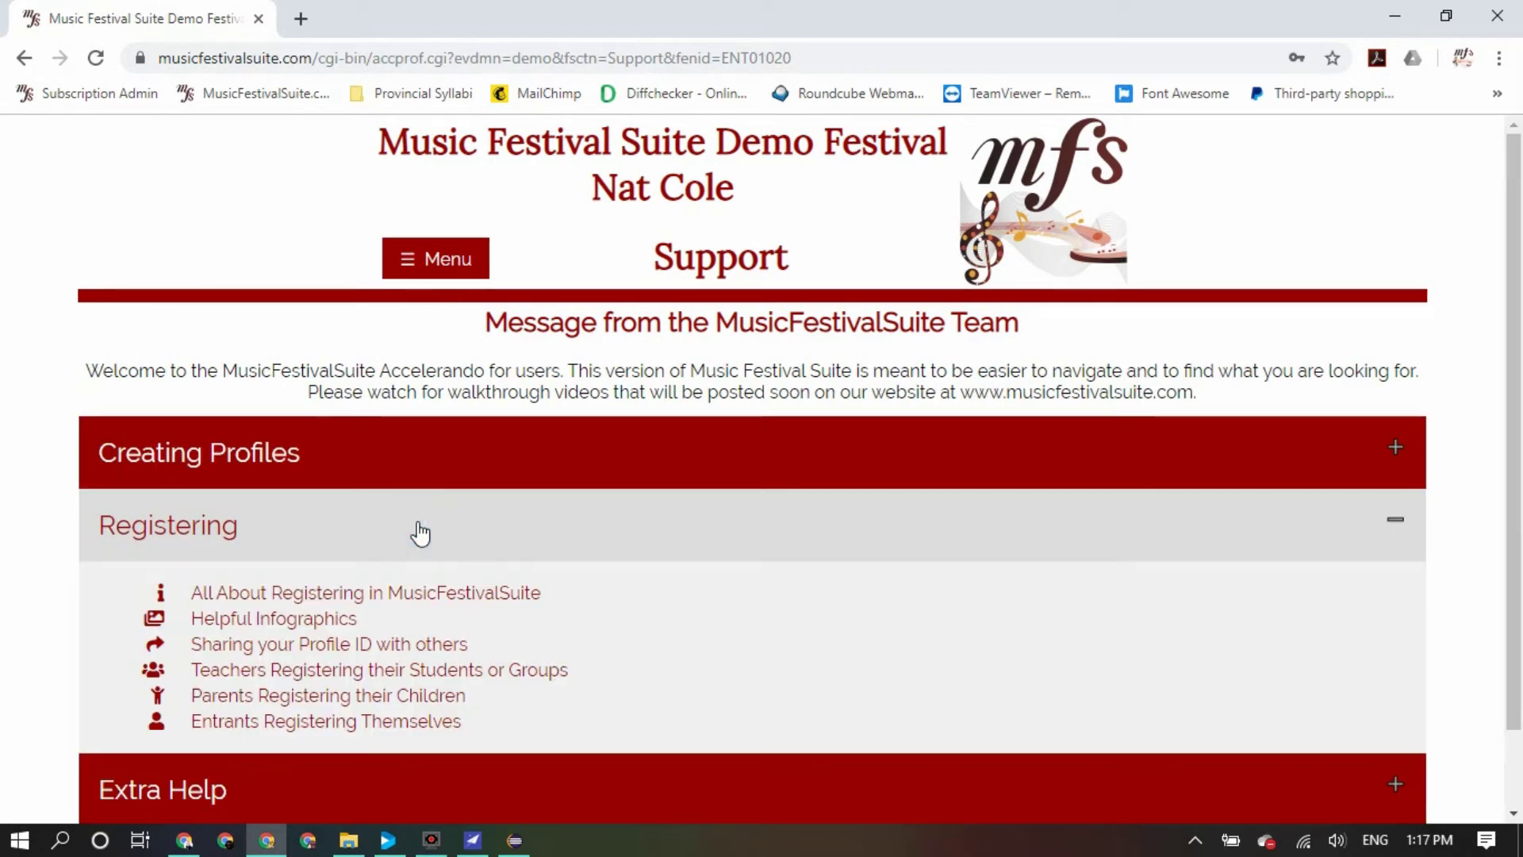
pyautogui.click(420, 531)
pyautogui.click(450, 591)
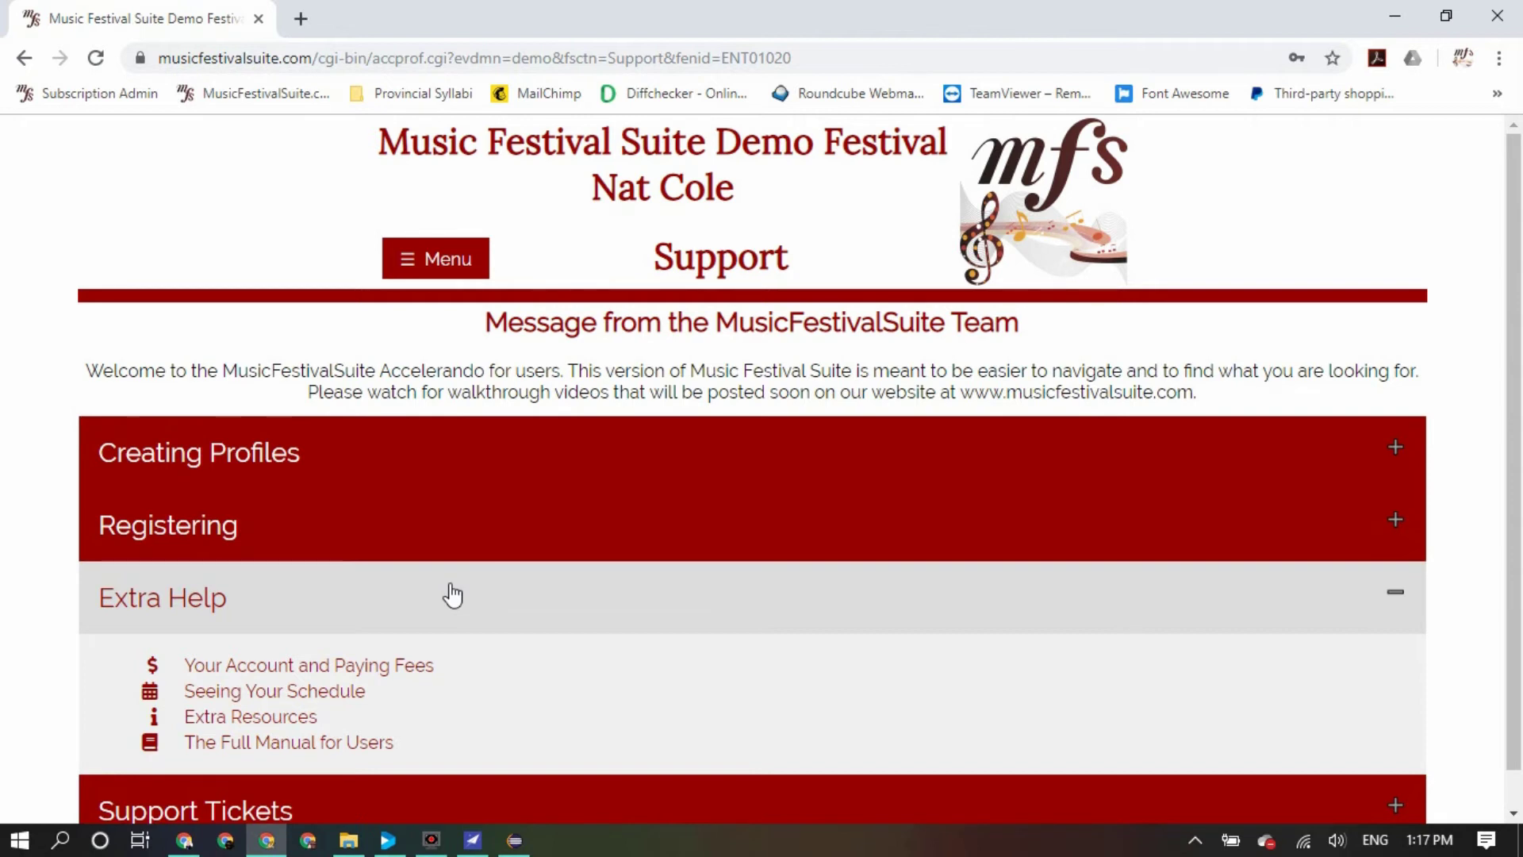
pyautogui.click(450, 587)
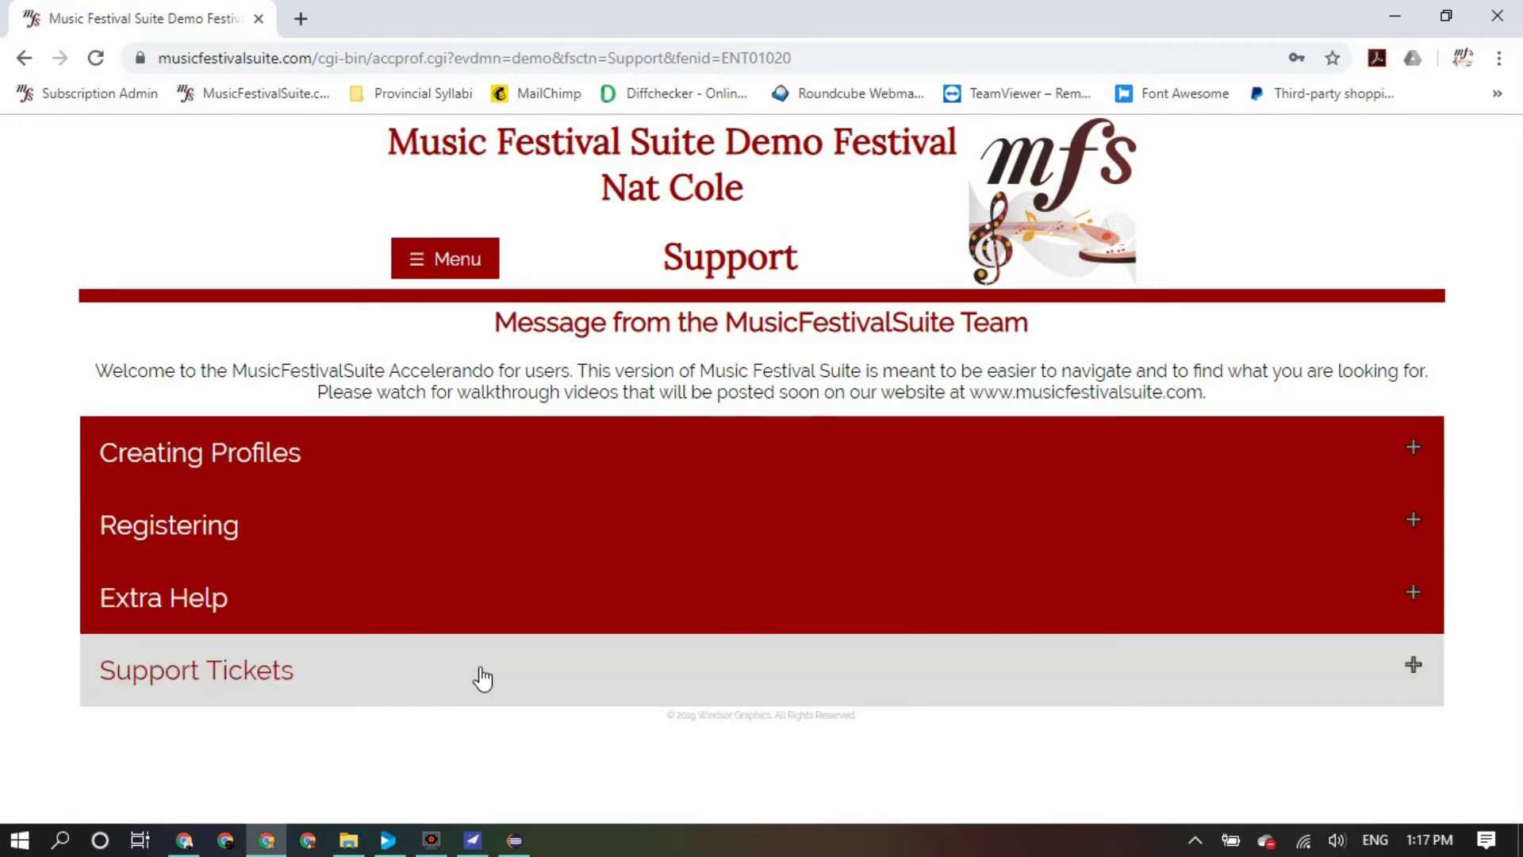
# Expand Support Tickets, confirm there are no open tickets, and start a new support request
pyautogui.click(482, 678)
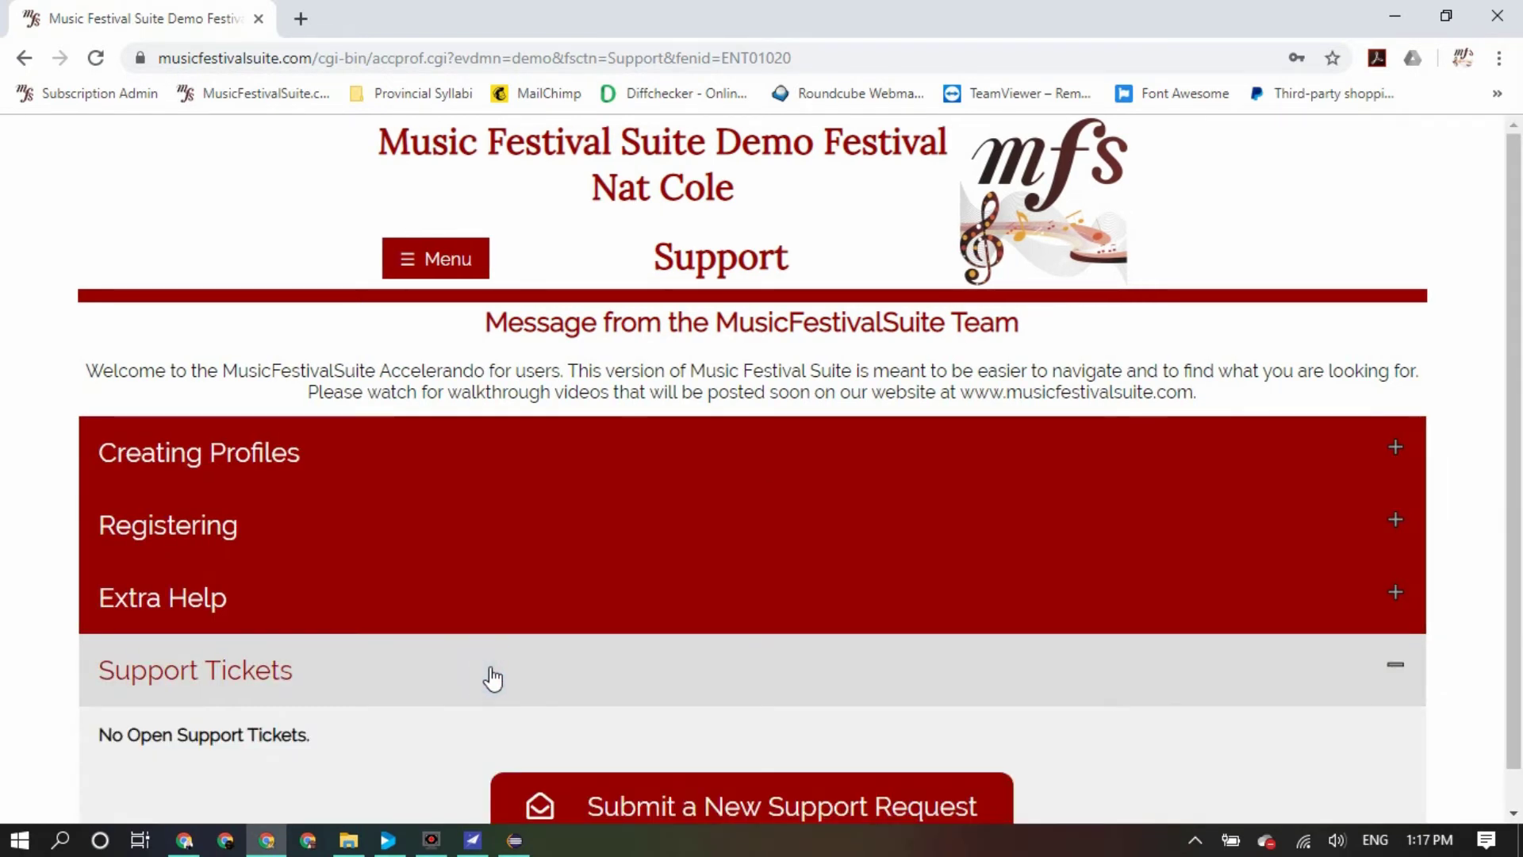
pyautogui.scroll(-1, 767, 617)
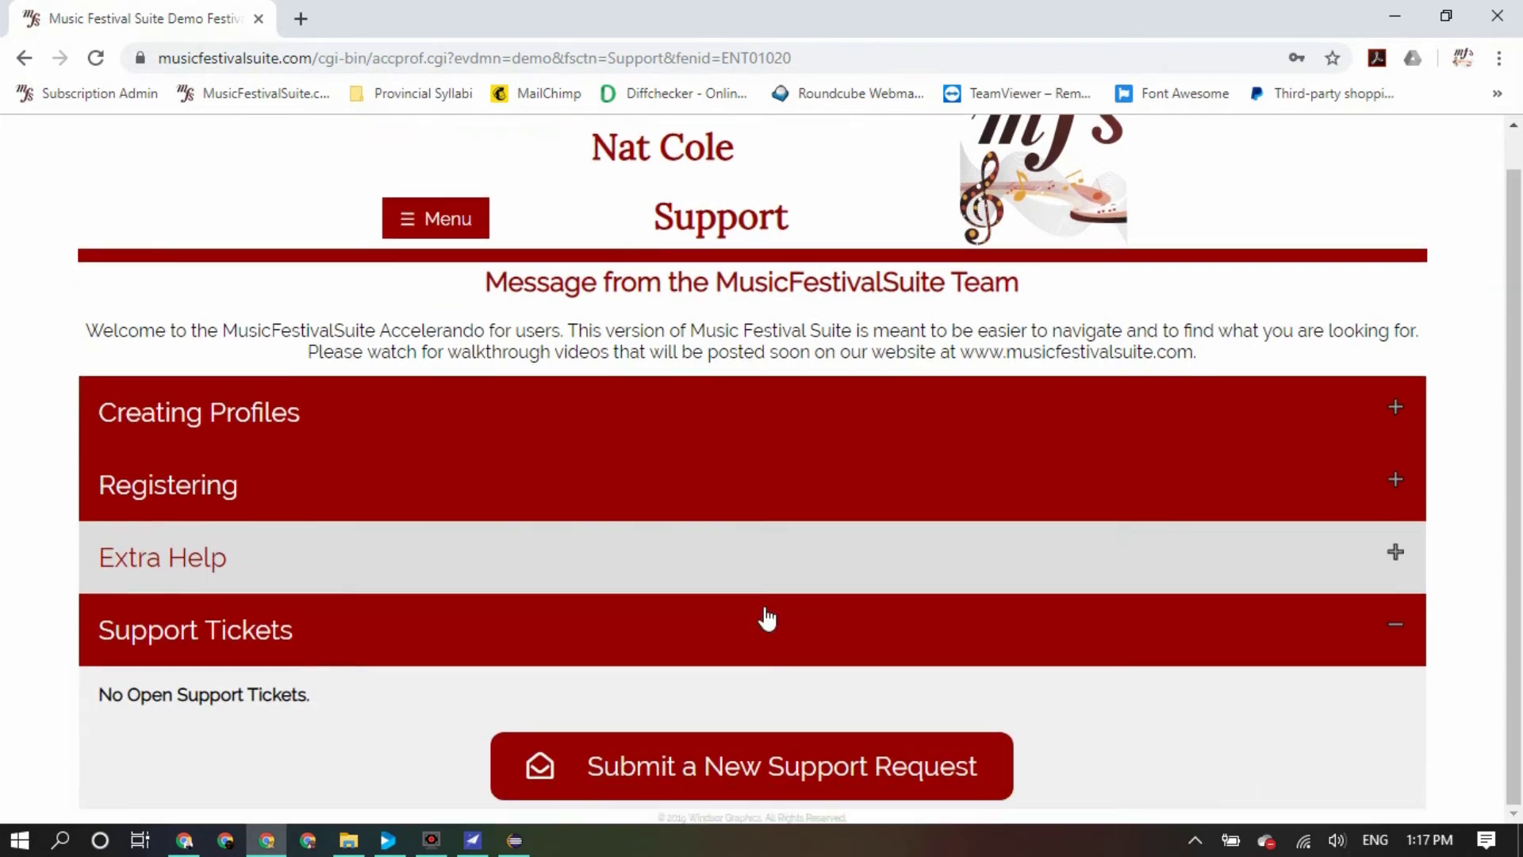
pyautogui.click(740, 781)
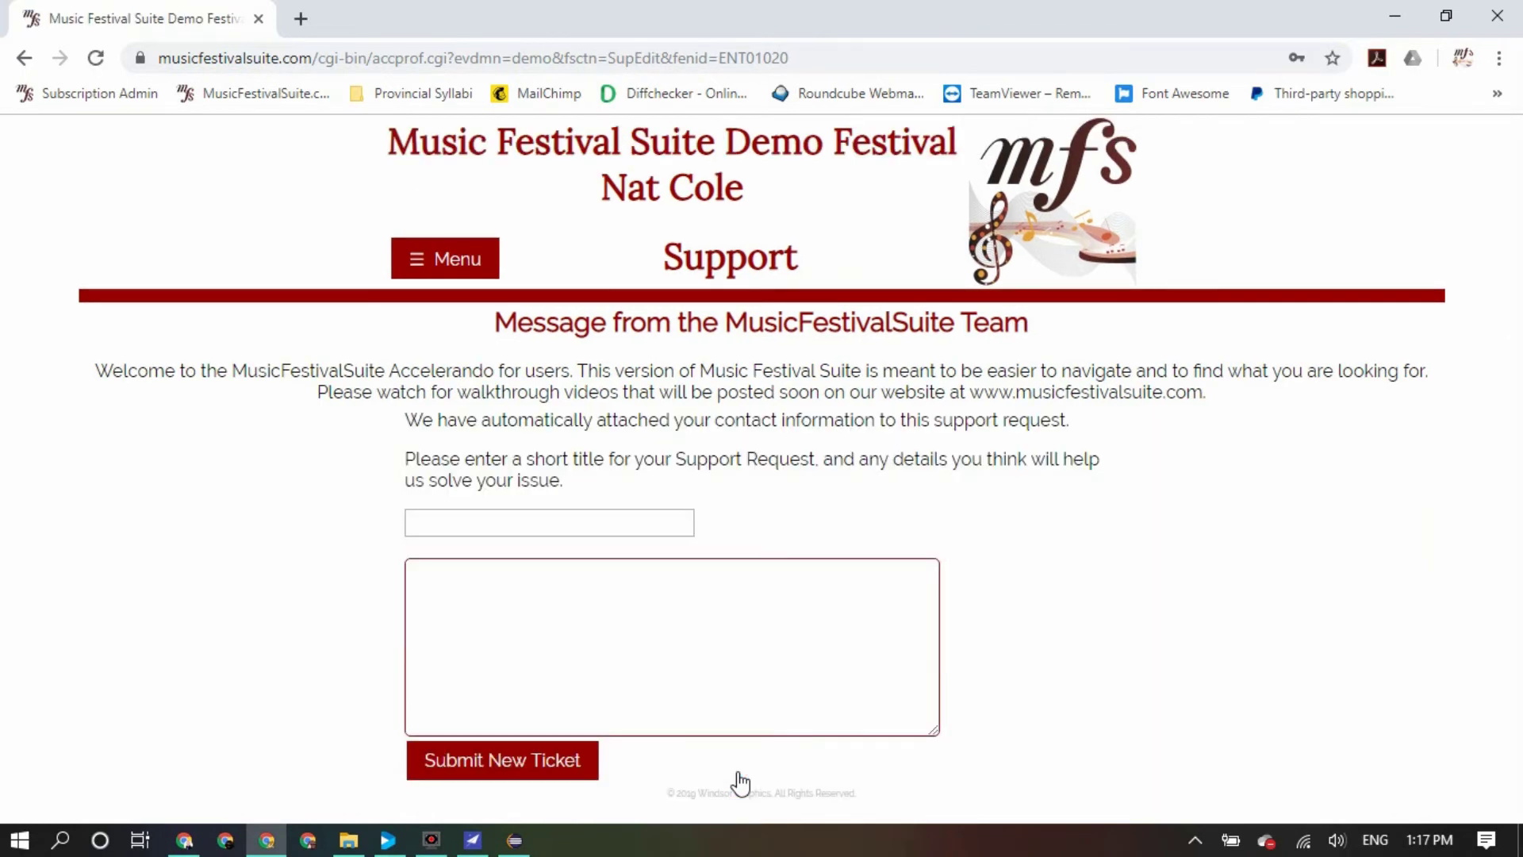
# Title the ticket 'I have another child' with details 'But I can't remember how to make their profile'
pyautogui.click(559, 522)
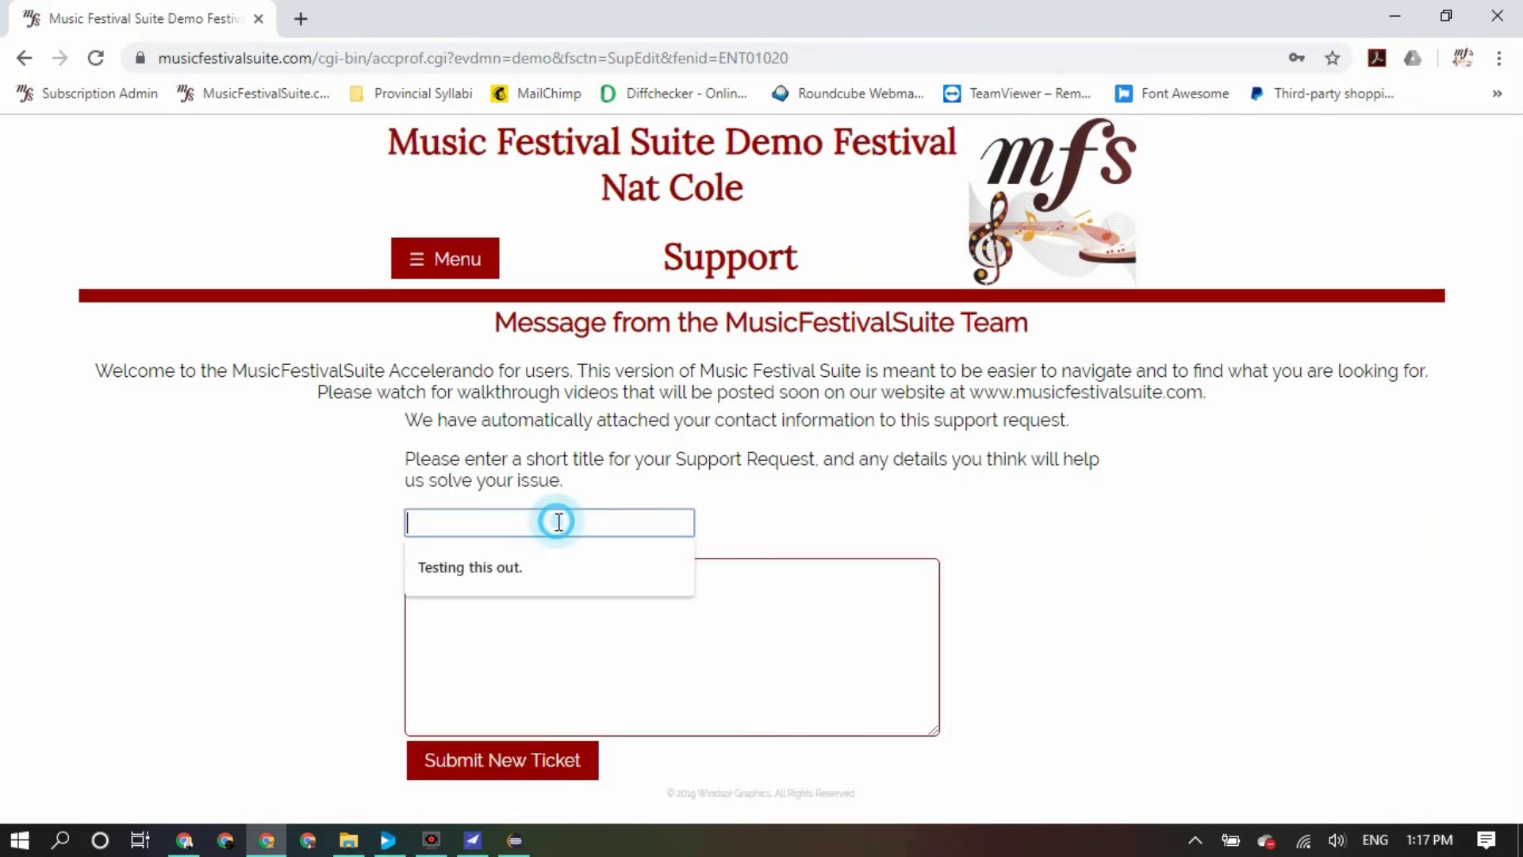
pyautogui.write('I')
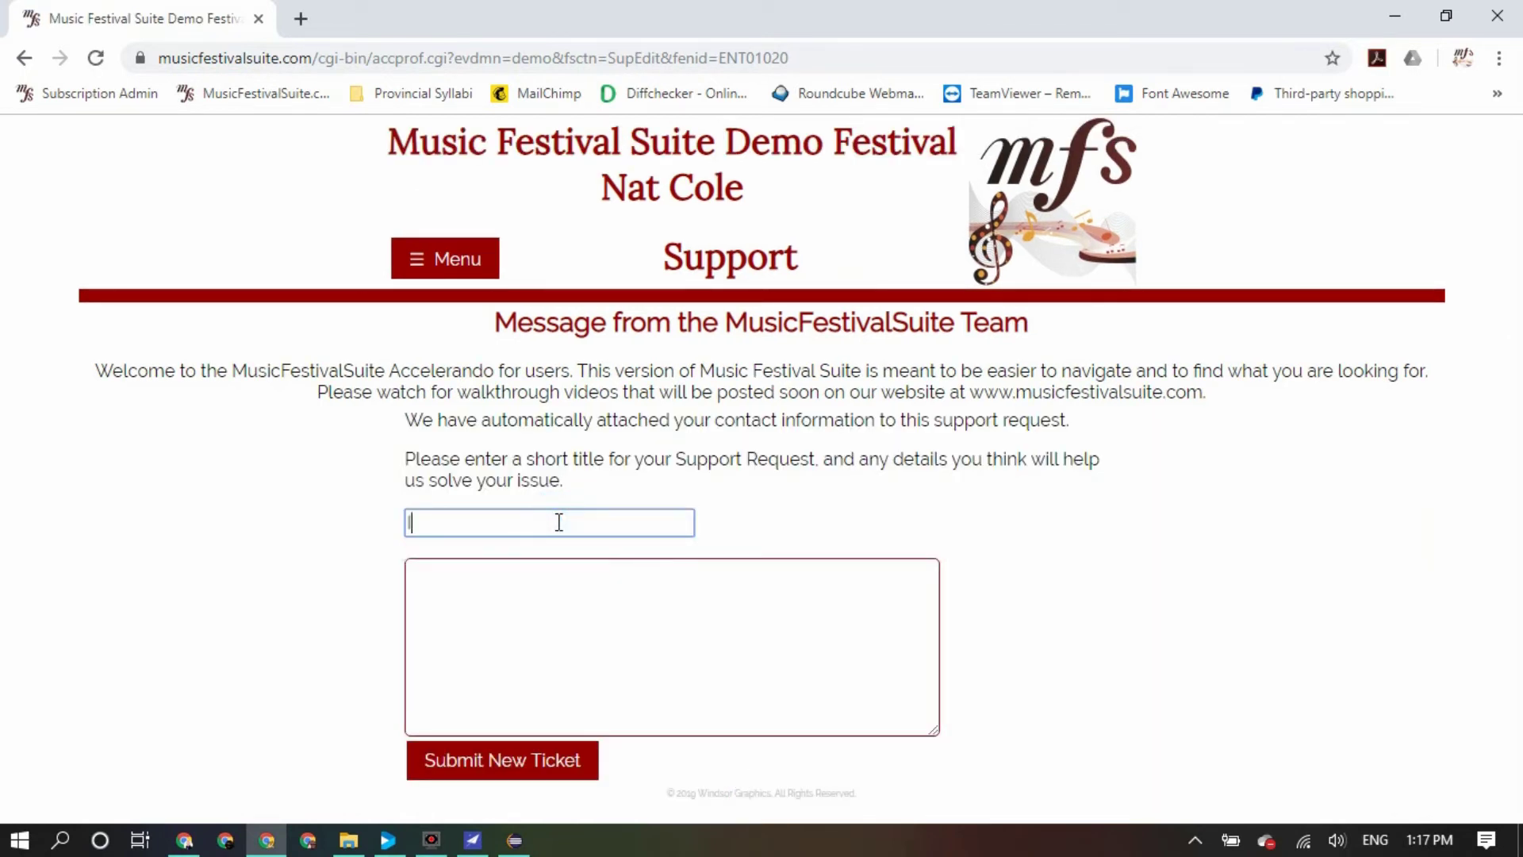
pyautogui.write(' have another child')
pyautogui.click(571, 579)
pyautogui.write("But I can't remember how ")
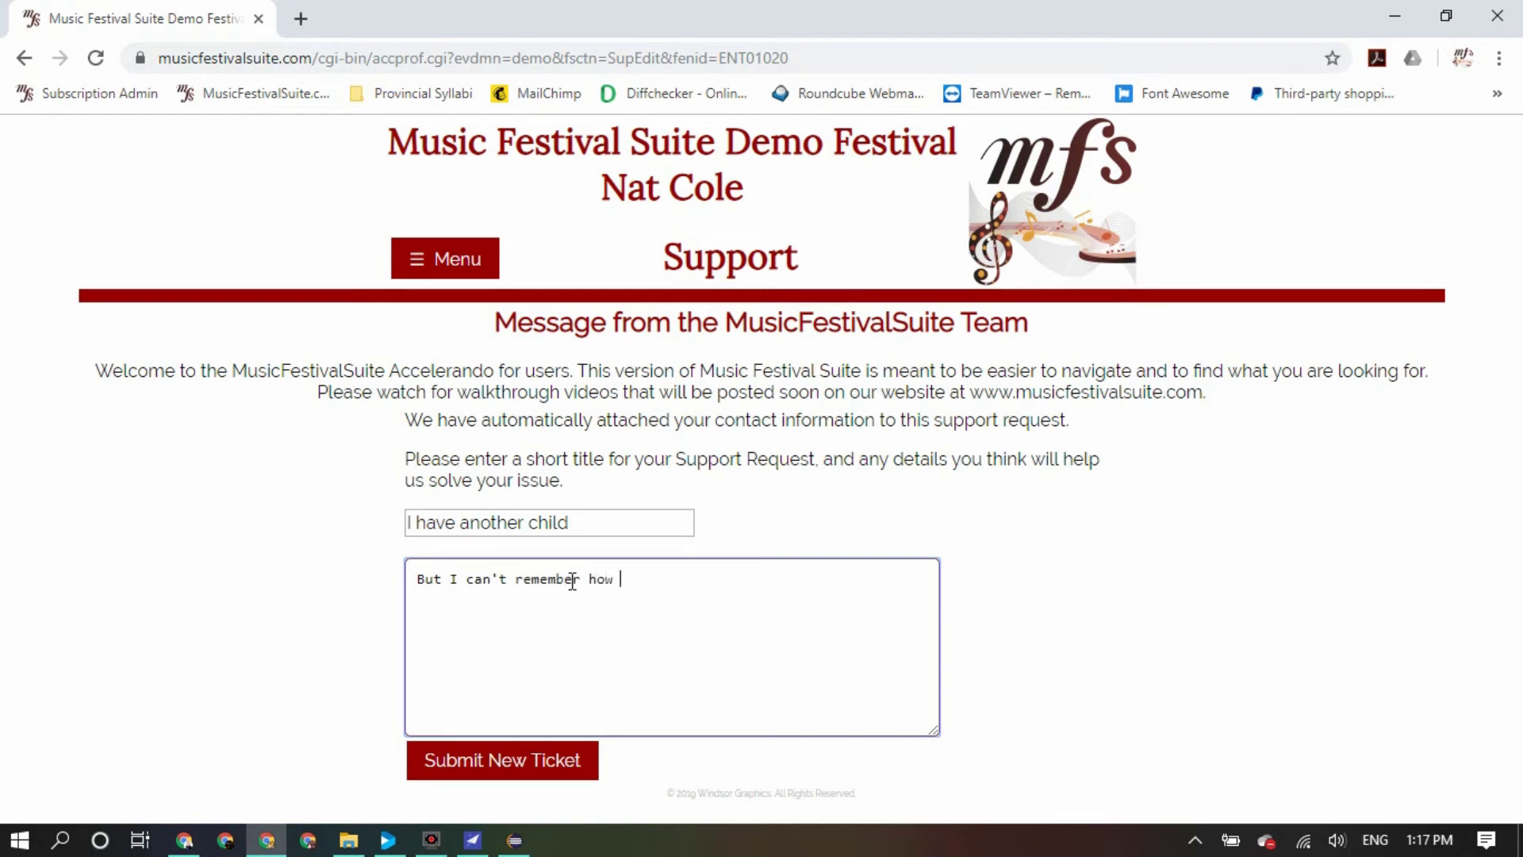
pyautogui.write('to make their profile')
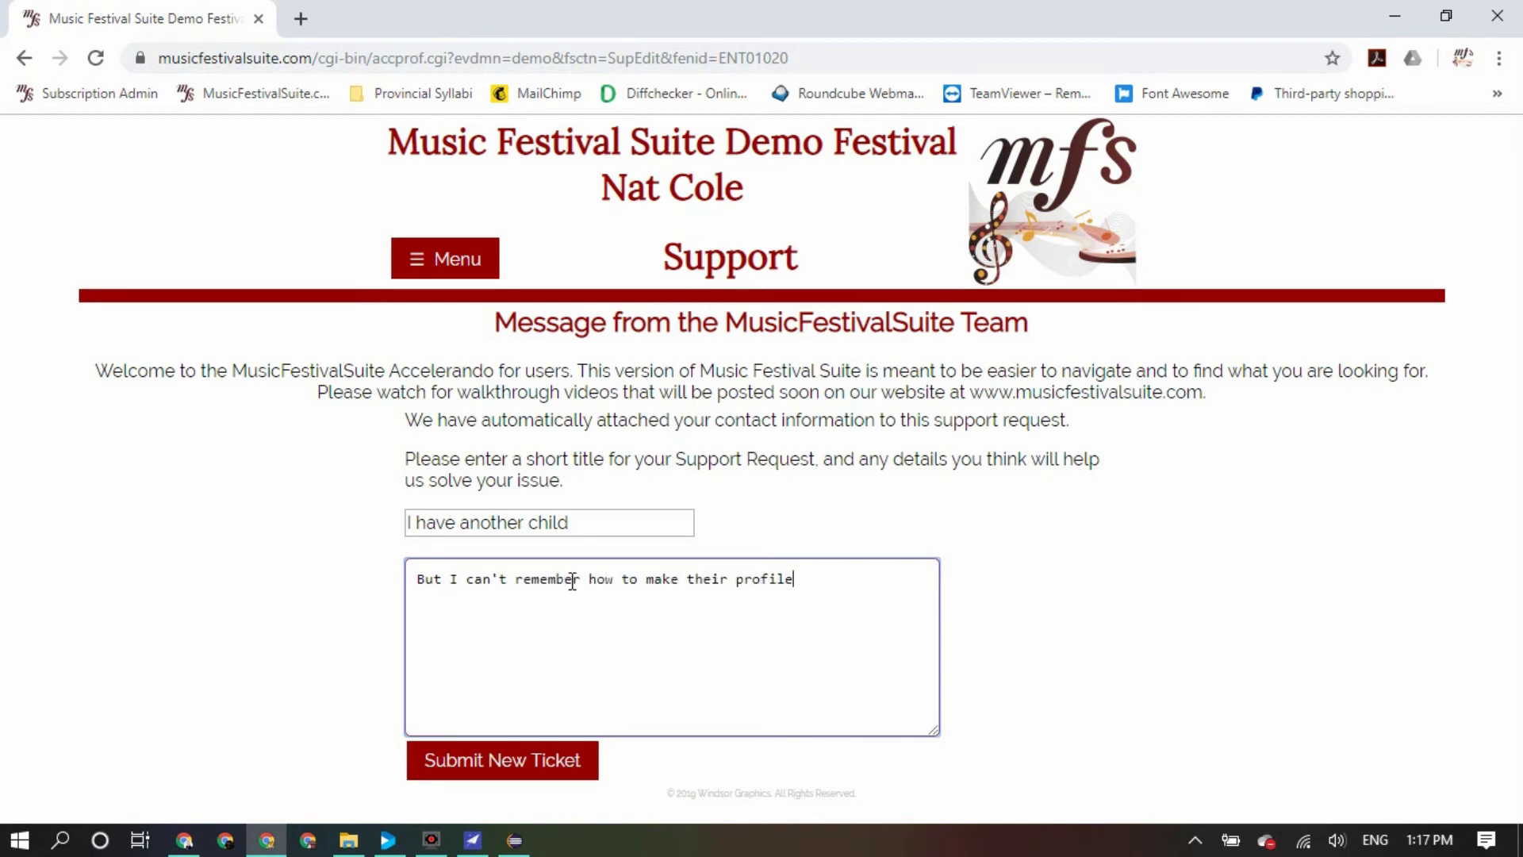